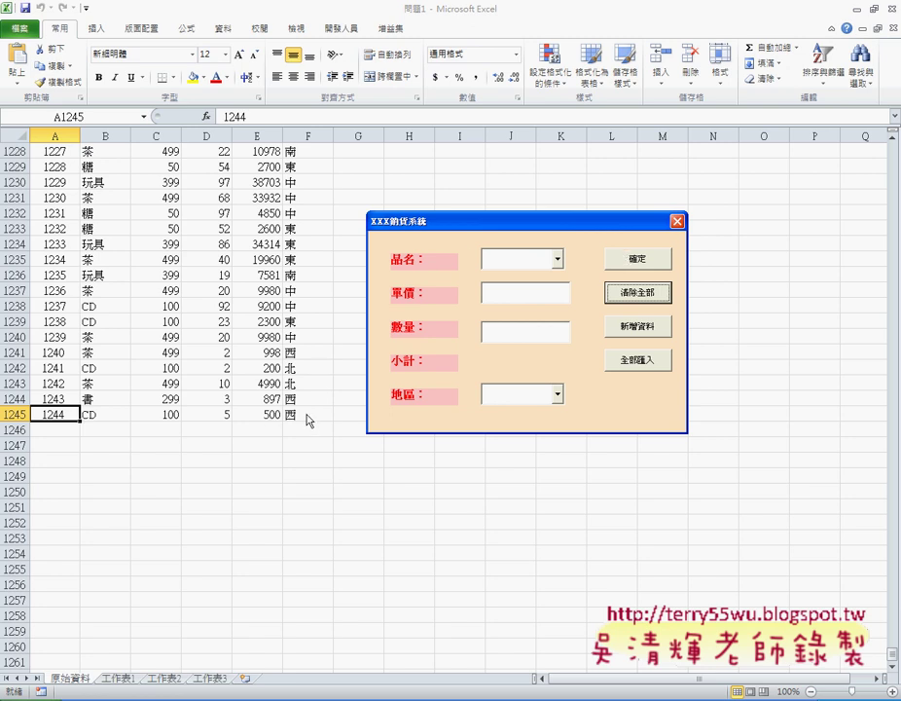
- Launch Microsoft Access 2010 from the Start menu's 程式集 > Microsoft Office folder
key("super")
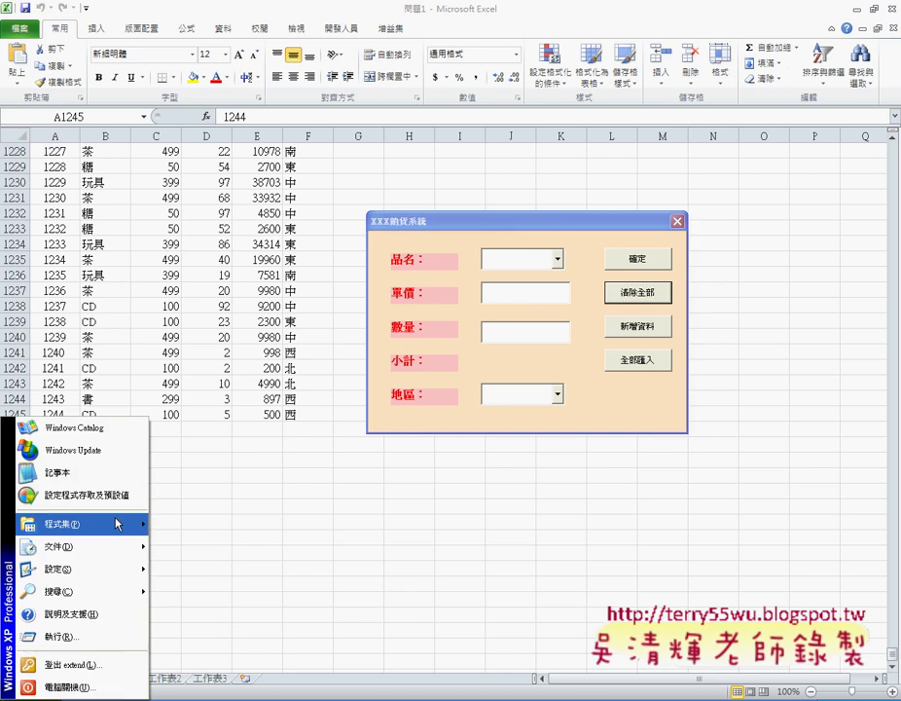
mouse_move(117, 524)
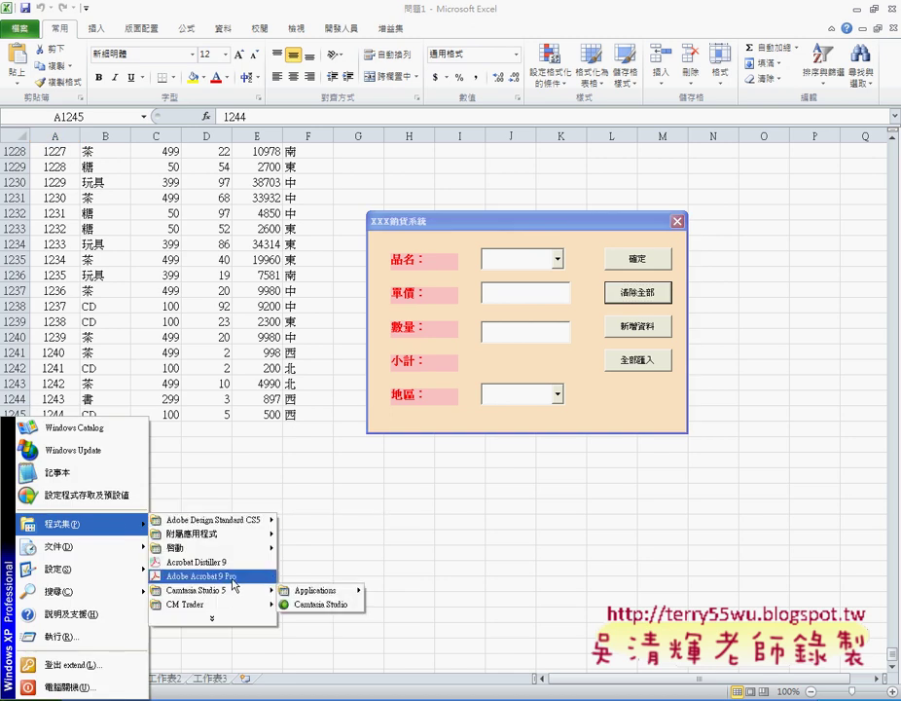
left_click(212, 617)
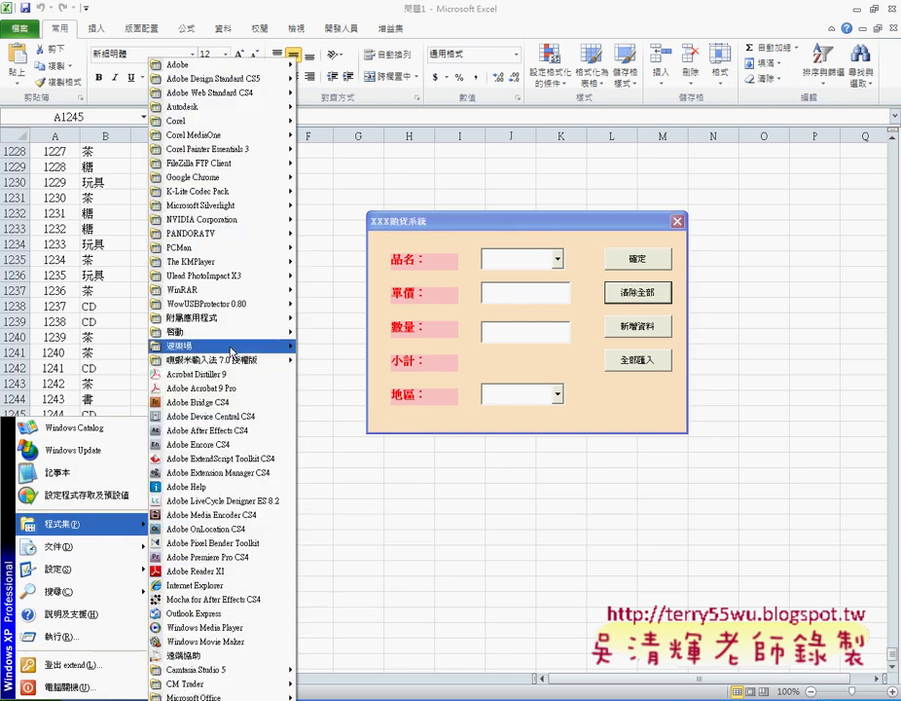
mouse_move(234, 140)
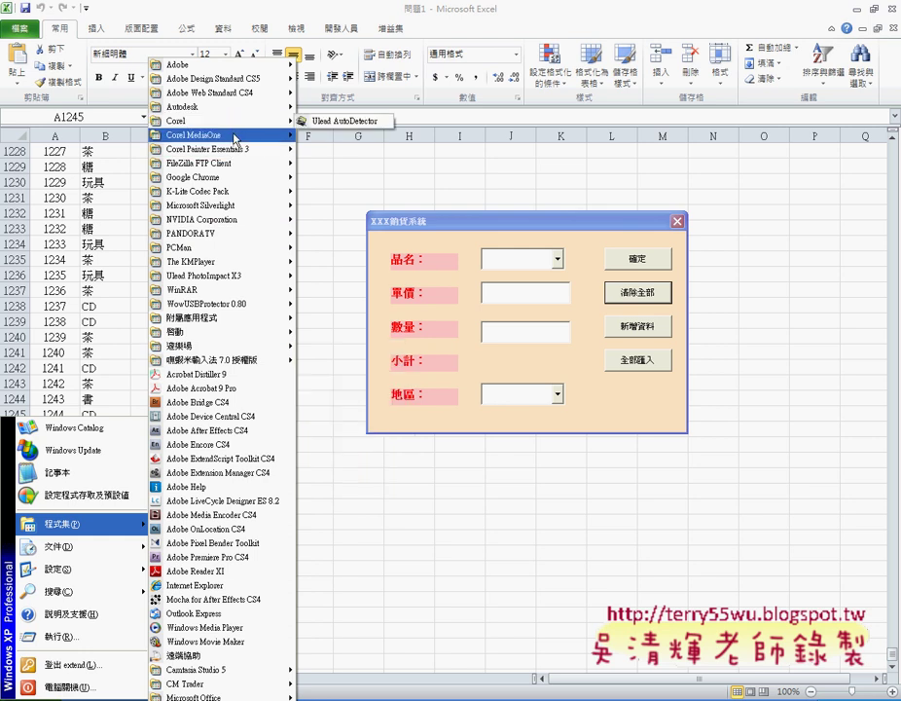
mouse_move(234, 262)
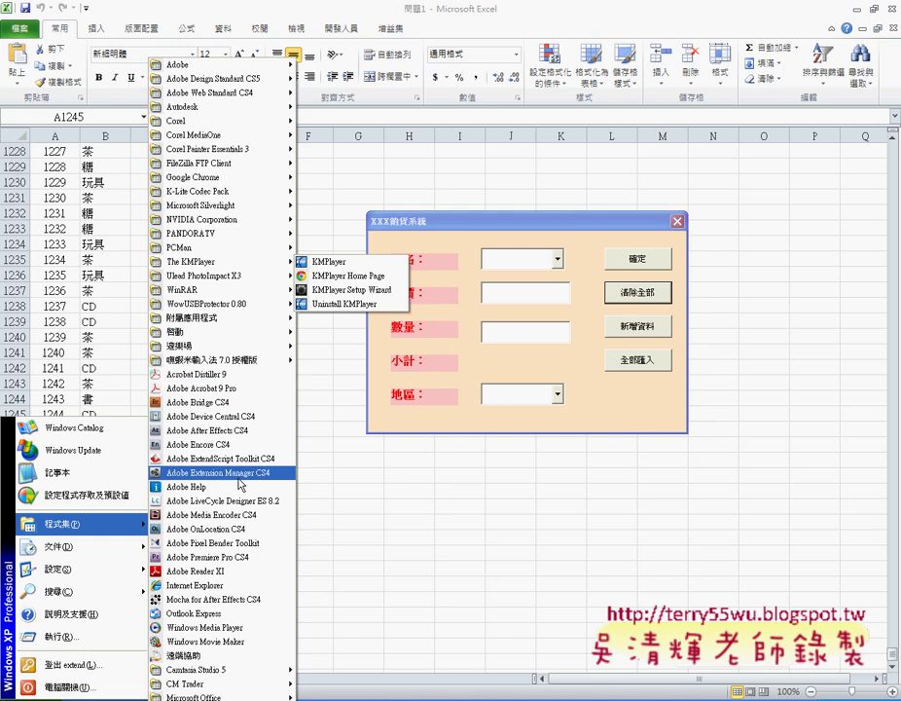
mouse_move(214, 695)
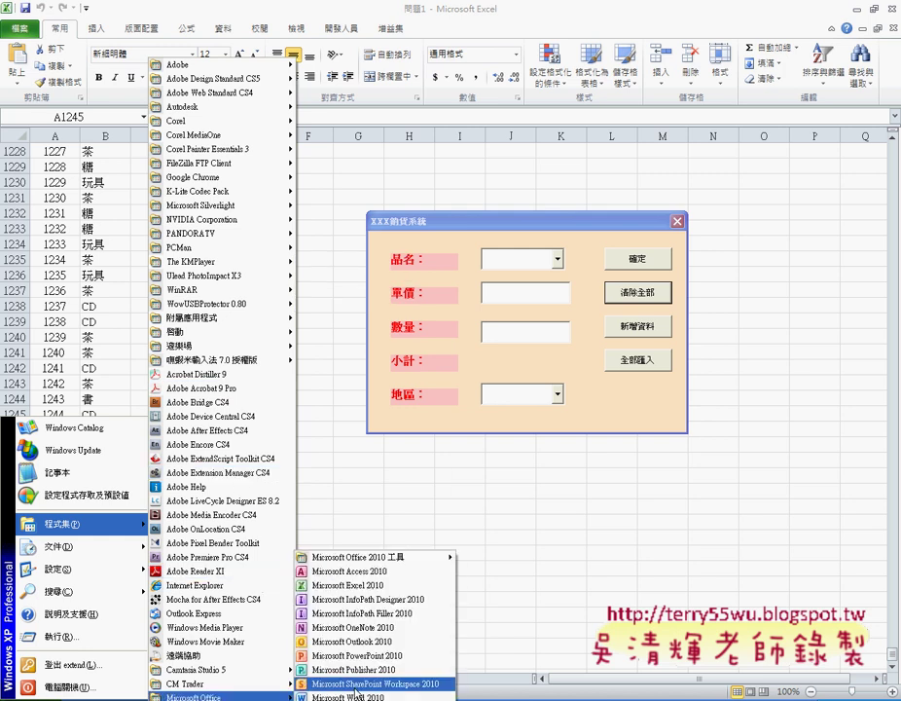
left_click(385, 576)
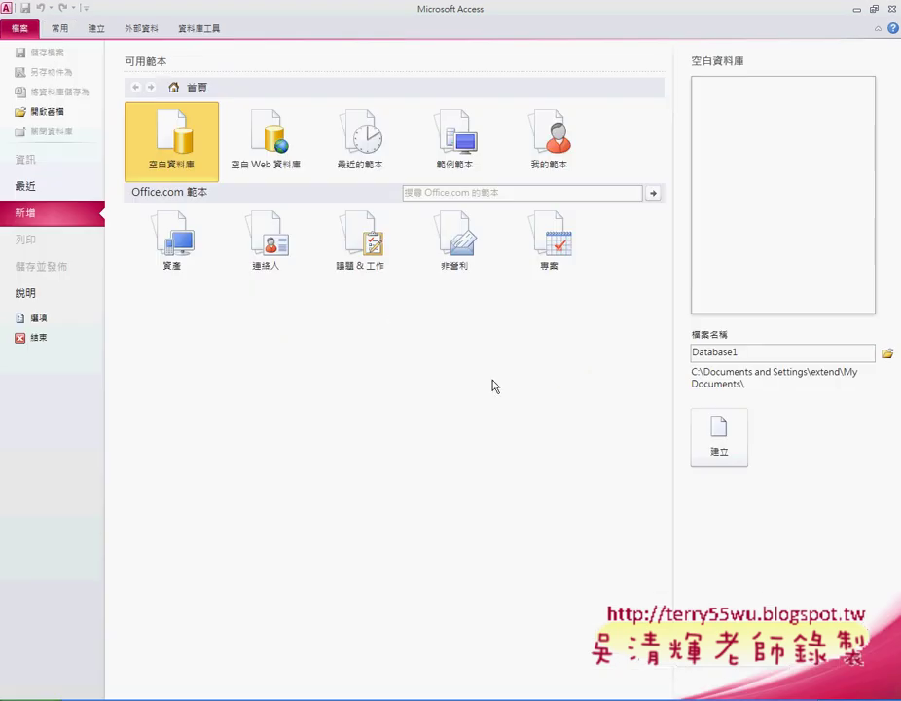
- Choose the desktop's Q1-Q50 範例 folder as the new database's save location
left_click(887, 353)
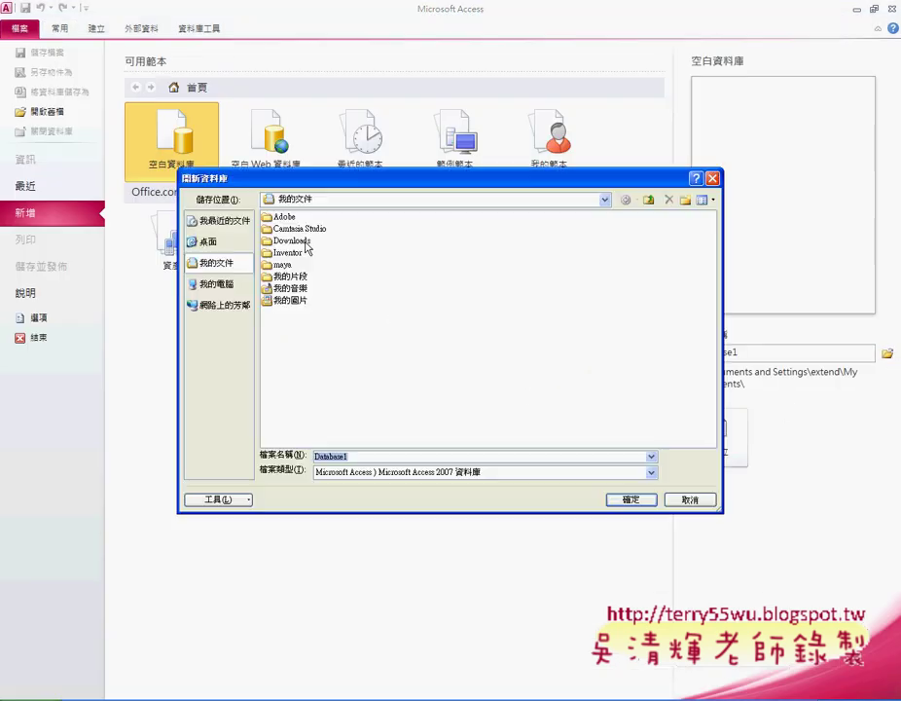
left_click(222, 243)
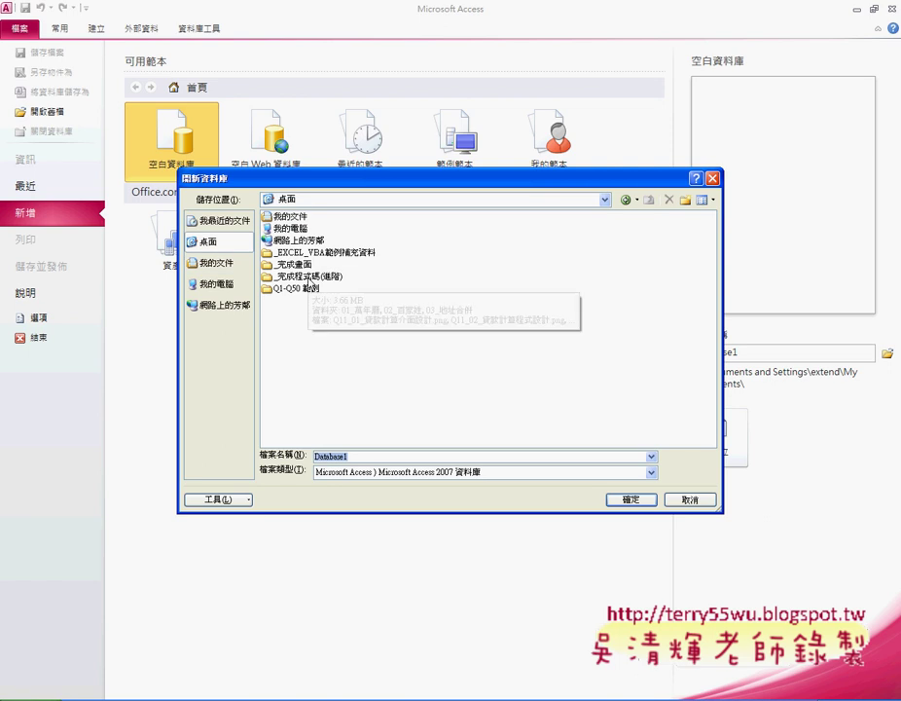
left_click(309, 290)
double_click(310, 290)
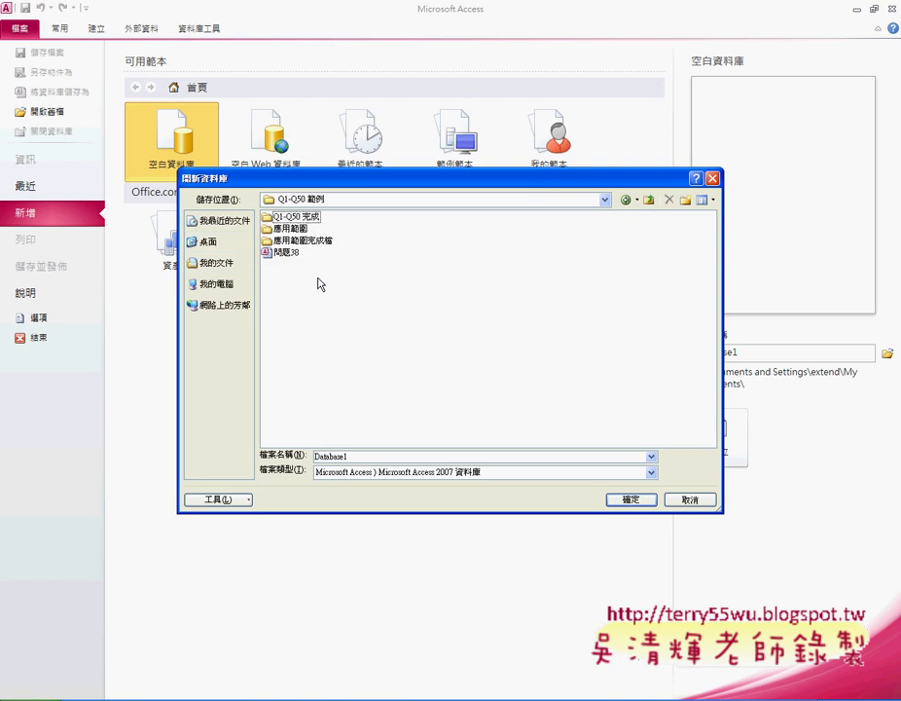
- Name the database 問題1, keep the Access 2007 format, and confirm
left_click_drag(353, 456, 295, 467)
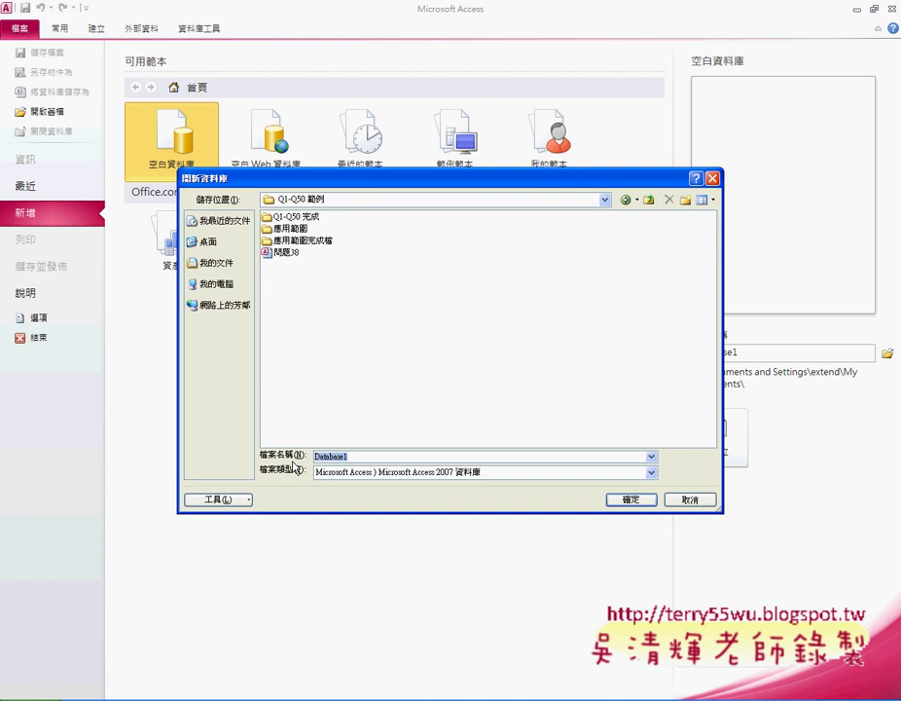
type("x")
key("BackSpace")
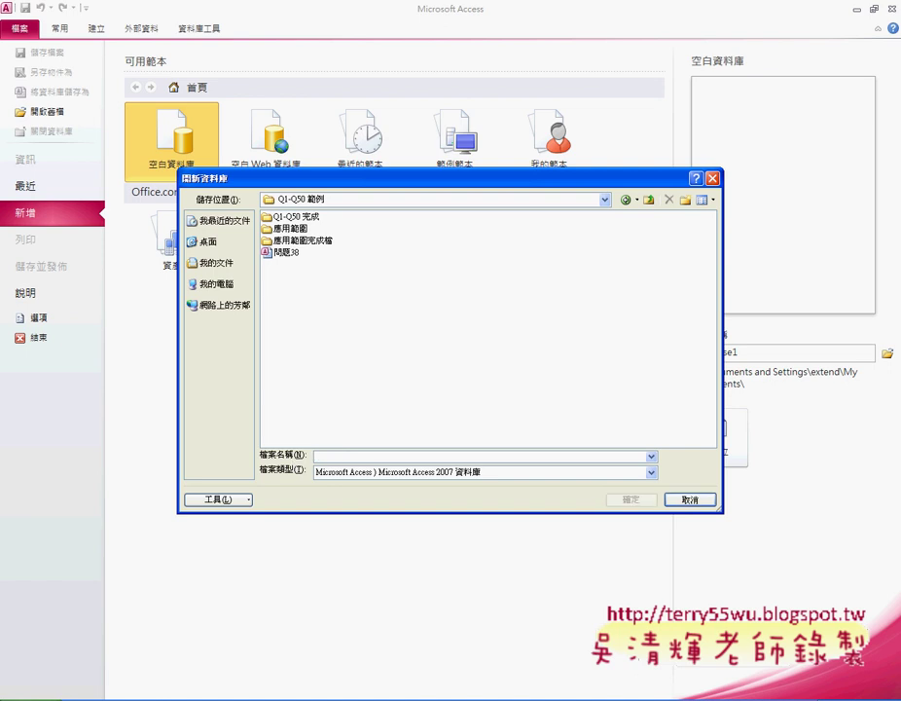
type("問題1")
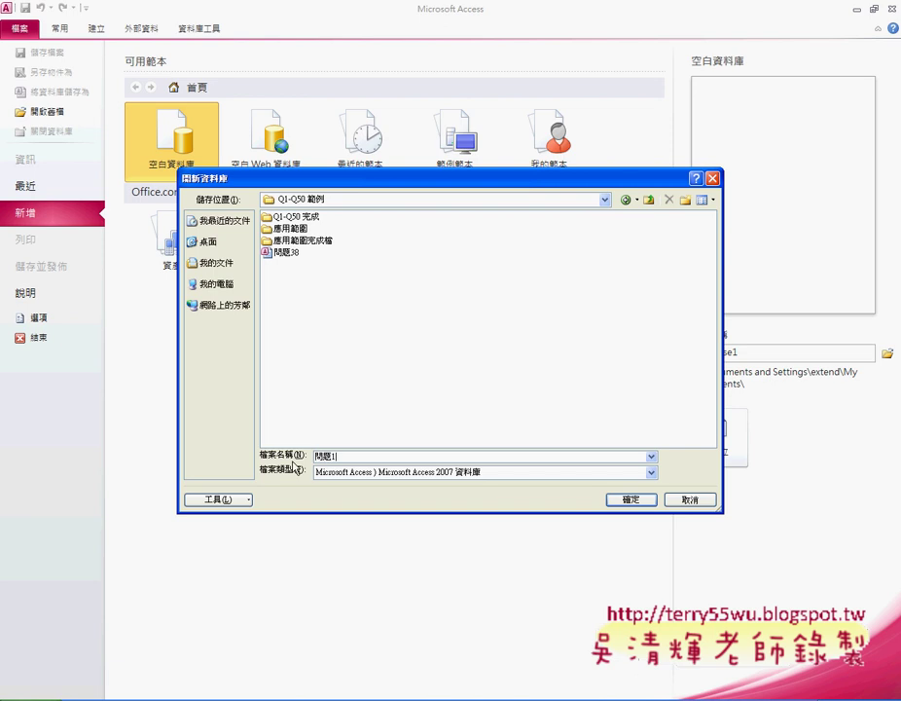
left_click(465, 475)
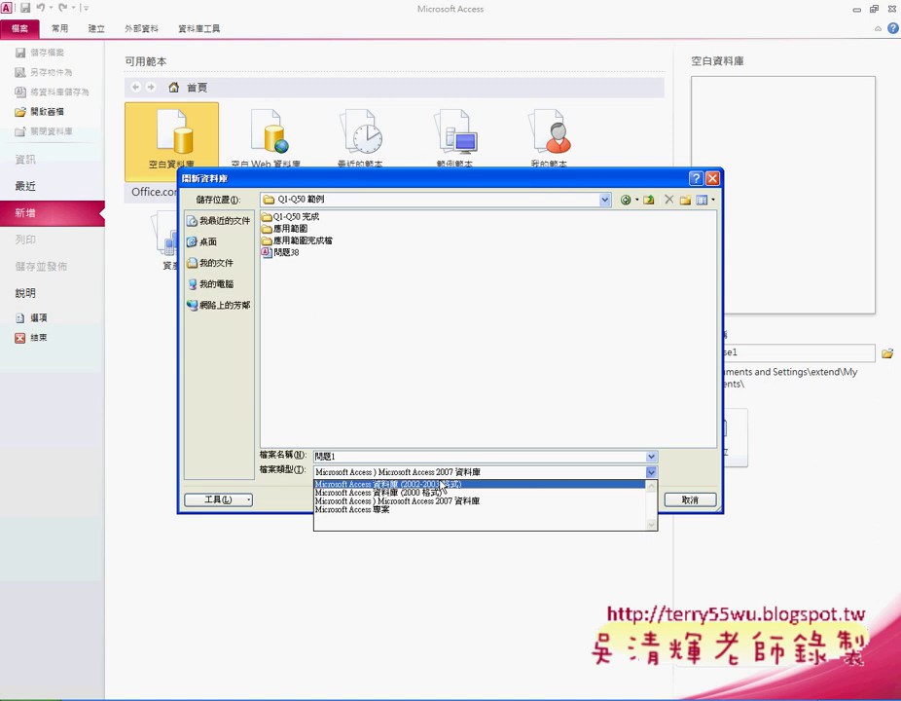
left_click(632, 472)
left_click(628, 499)
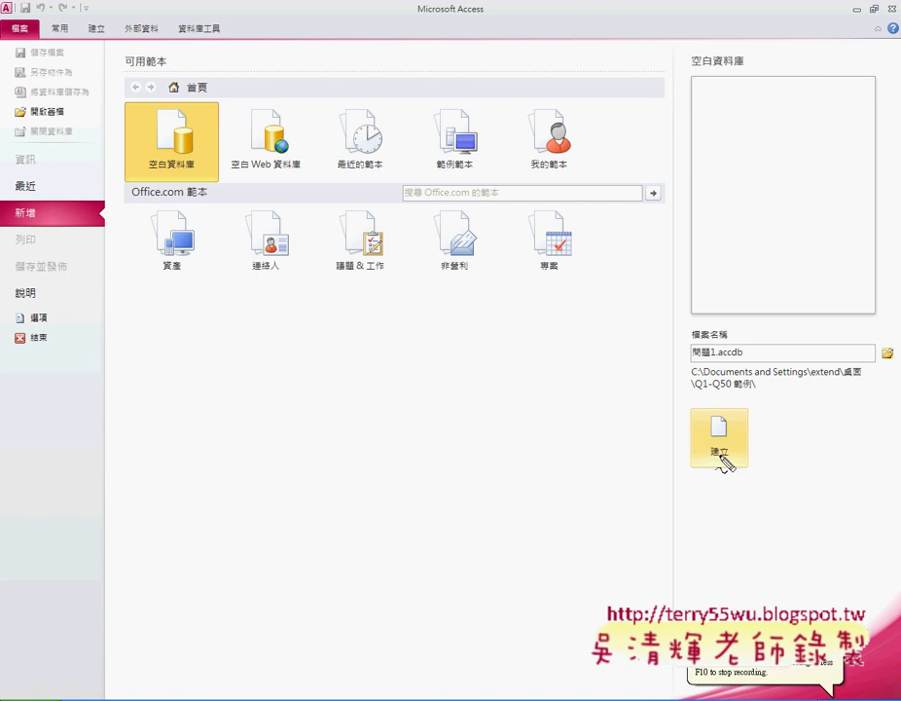
left_click_drag(737, 424, 745, 463)
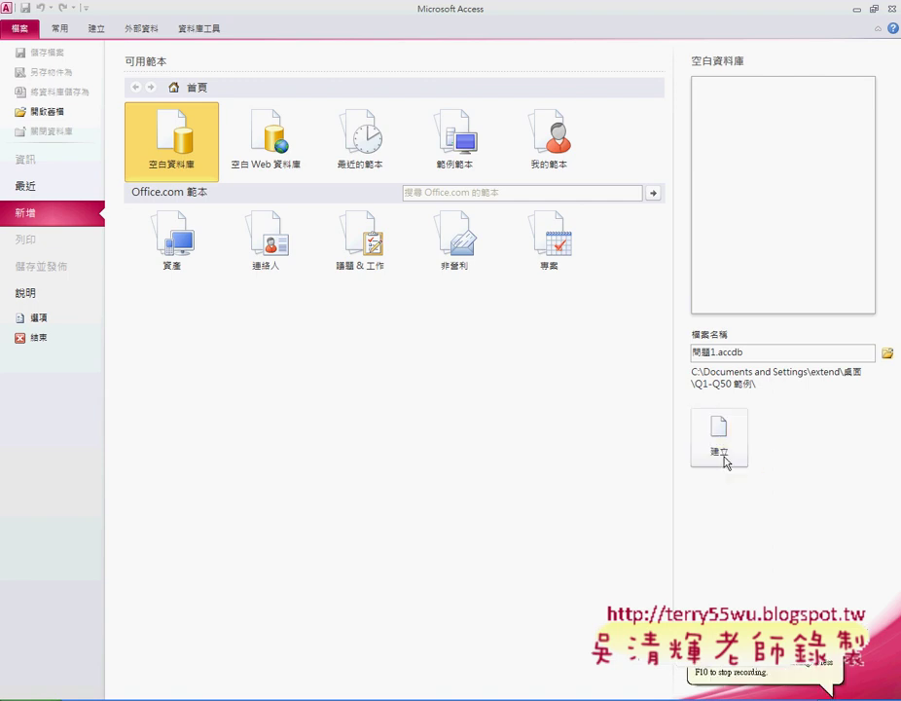
- Create the 問題1 database, then start a new table with 建立 > 資料表設計
left_click(725, 456)
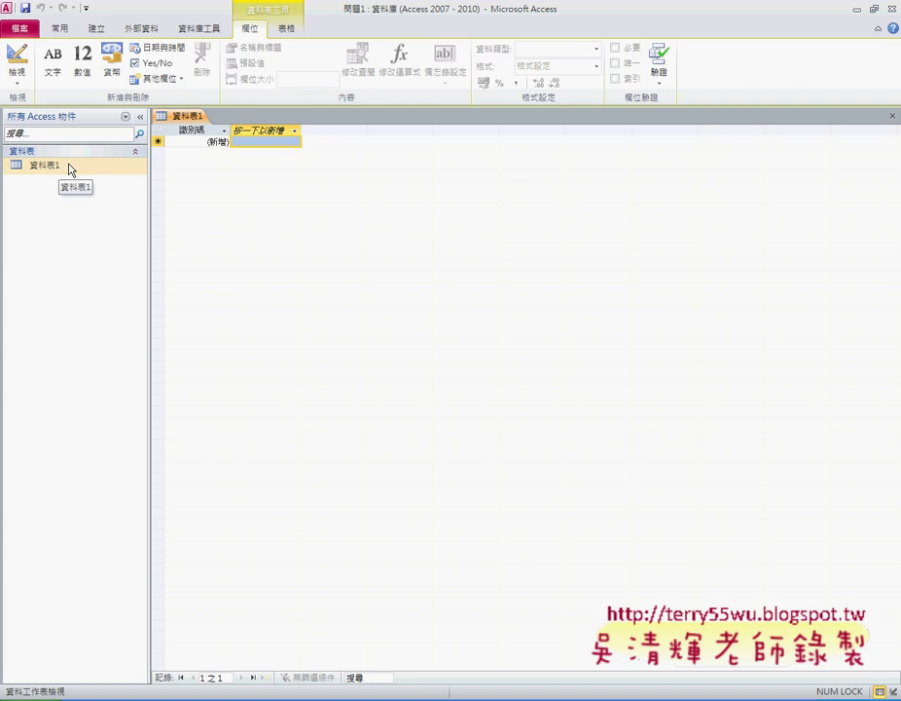
left_click(101, 32)
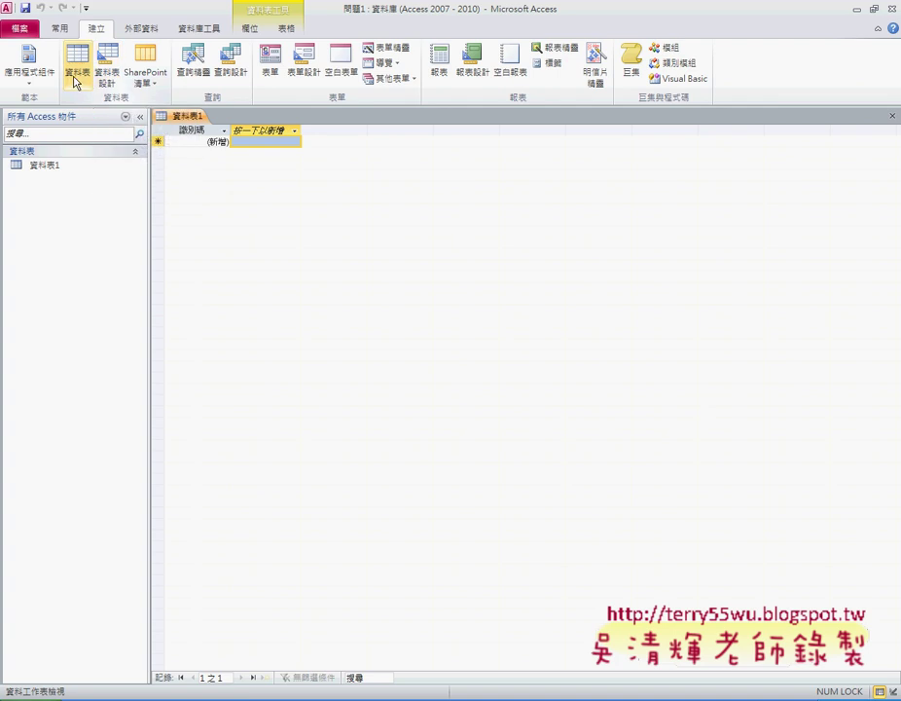
left_click(105, 70)
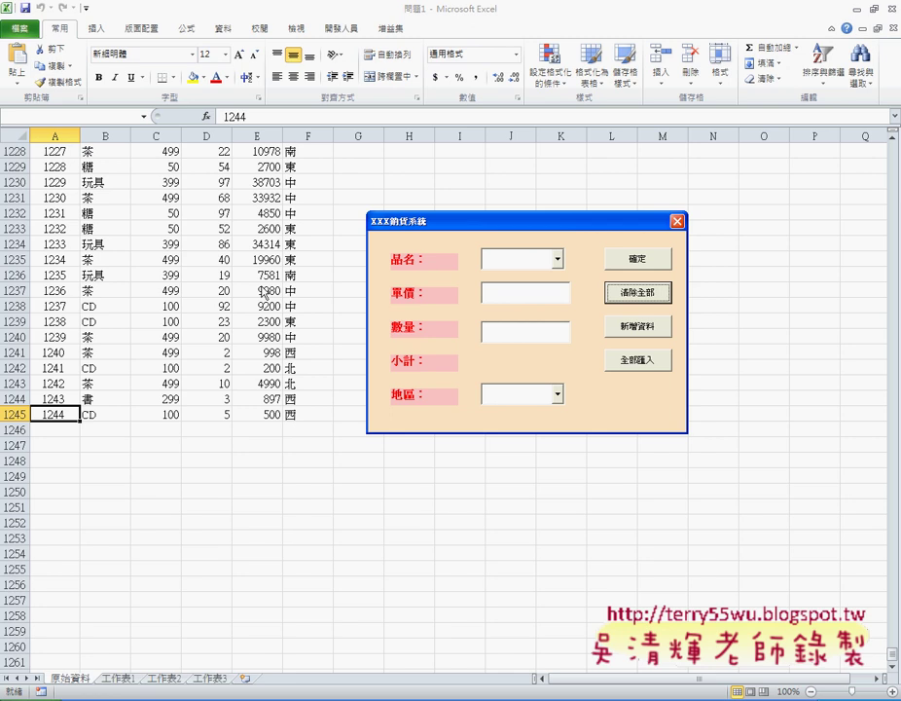
- Close the sales form and copy Excel header cells A1:F1 (編號 through 地區)
left_click(677, 220)
left_click(136, 319)
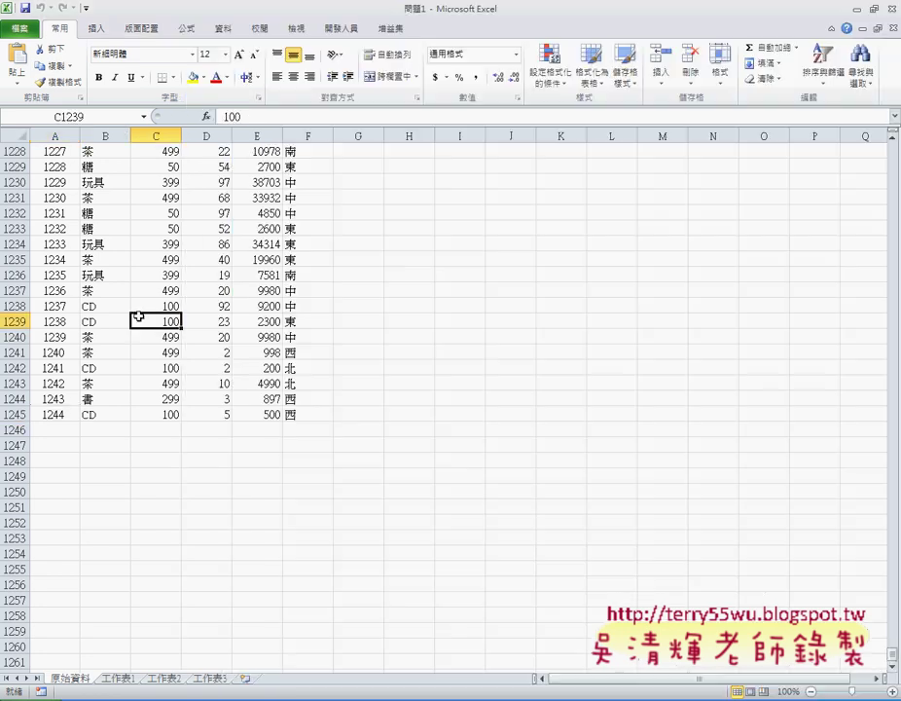
left_click_drag(892, 654, 896, 146)
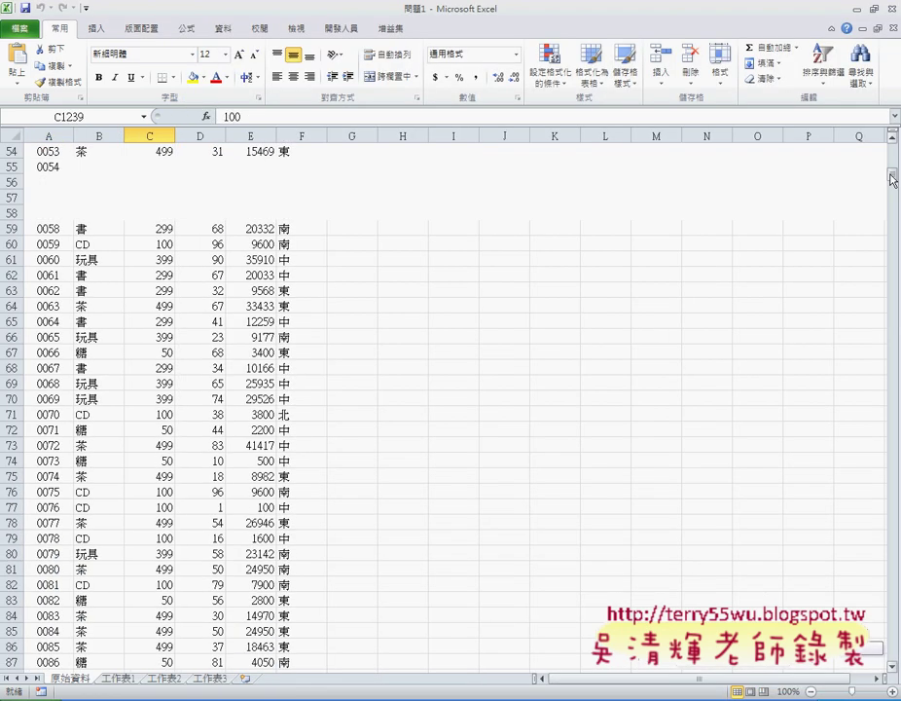
left_click_drag(297, 152, 57, 150)
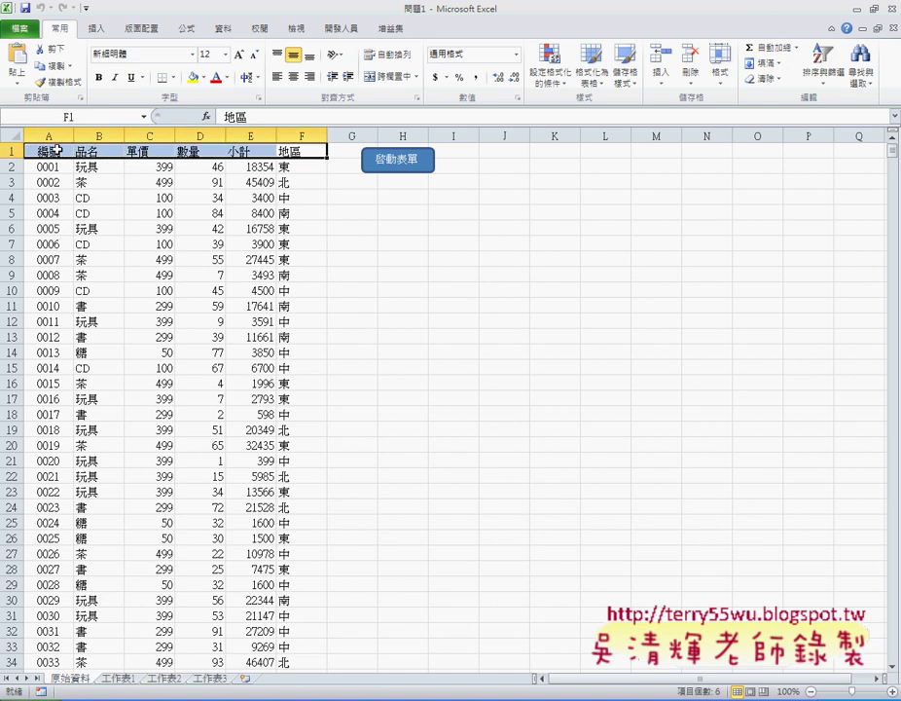
key("ctrl+c")
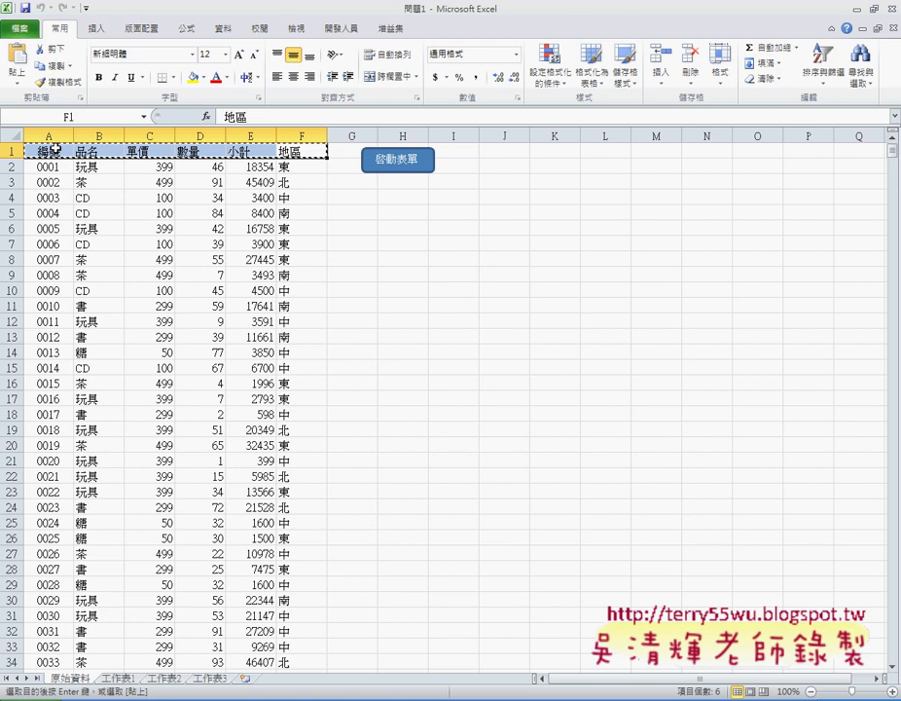
key("super")
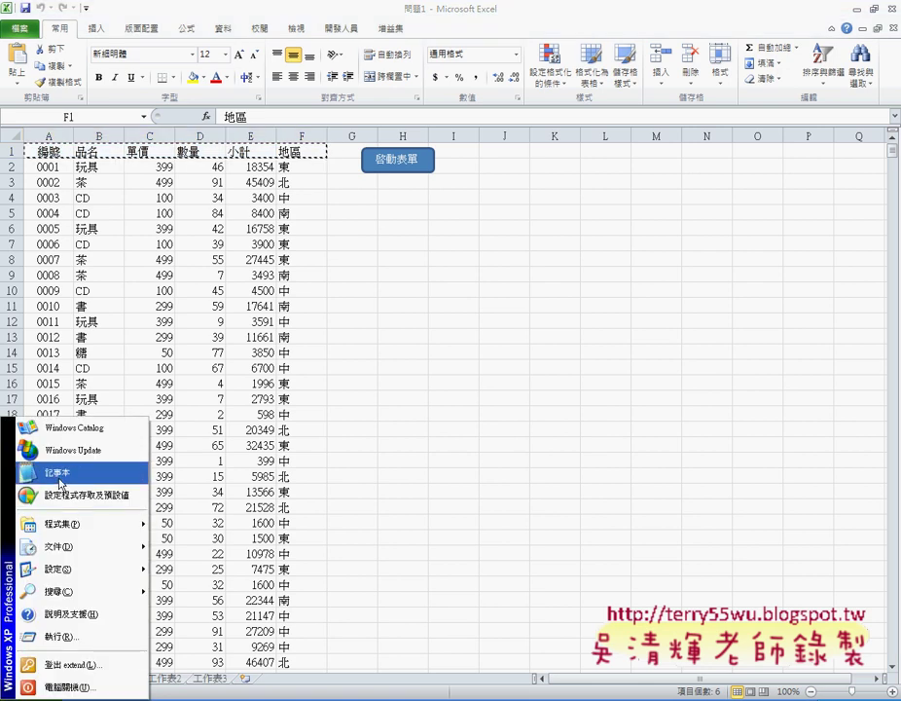
- Paste the 編號–地區 header line into a new Notepad note and recopy it as plain text
left_click(58, 472)
right_click(602, 412)
left_click(628, 467)
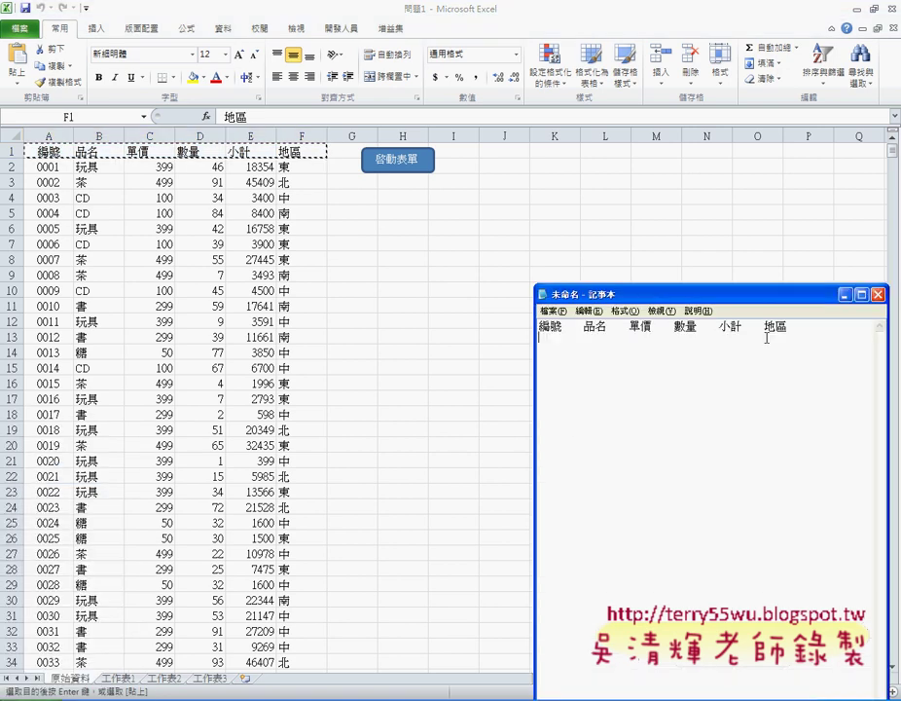
left_click_drag(767, 337, 517, 330)
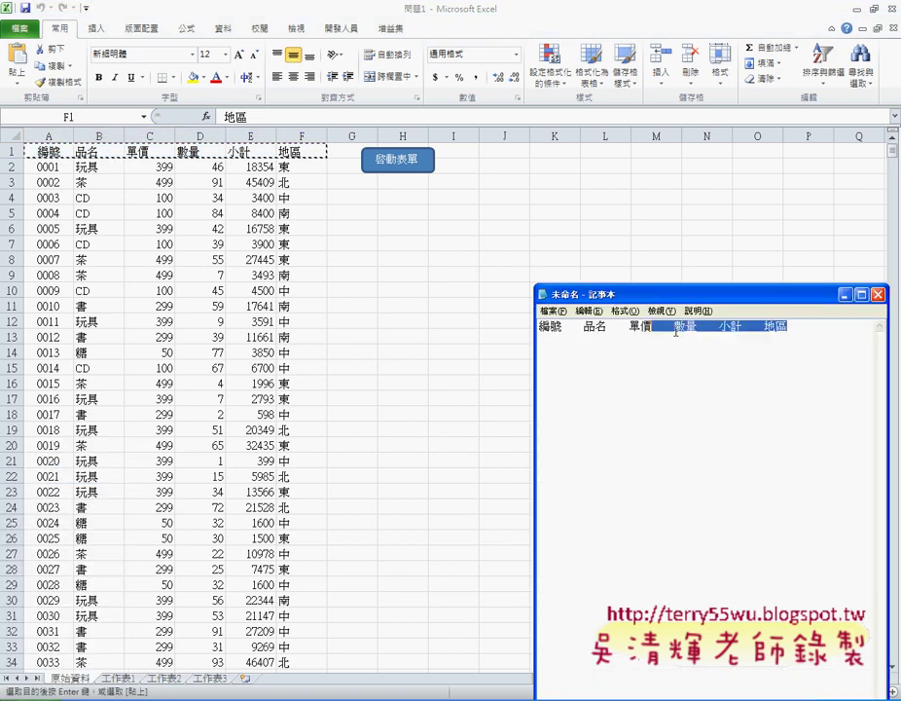
right_click(605, 329)
left_click(623, 365)
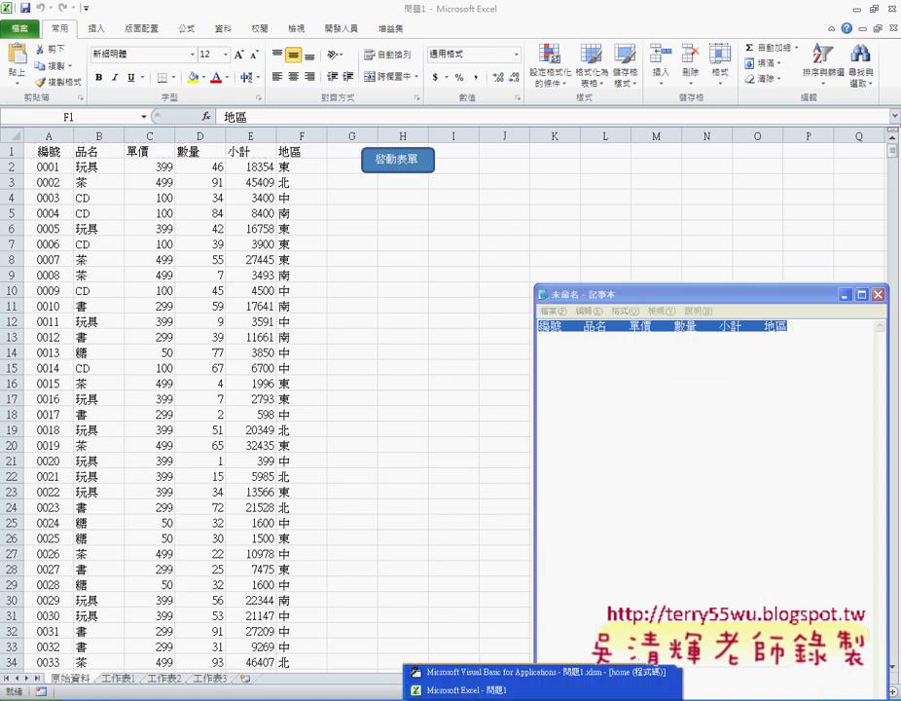
- Paste the copied heading list into the first row's 描述 cell in the table design
key("alt+Tab")
left_click(349, 144)
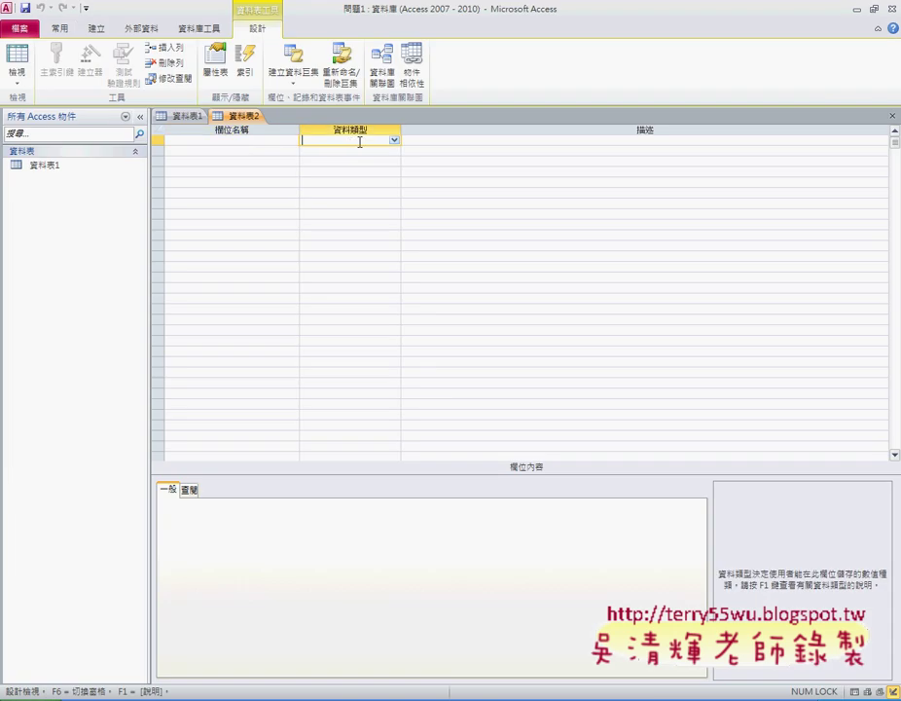
left_click(428, 141)
right_click(430, 143)
left_click(467, 202)
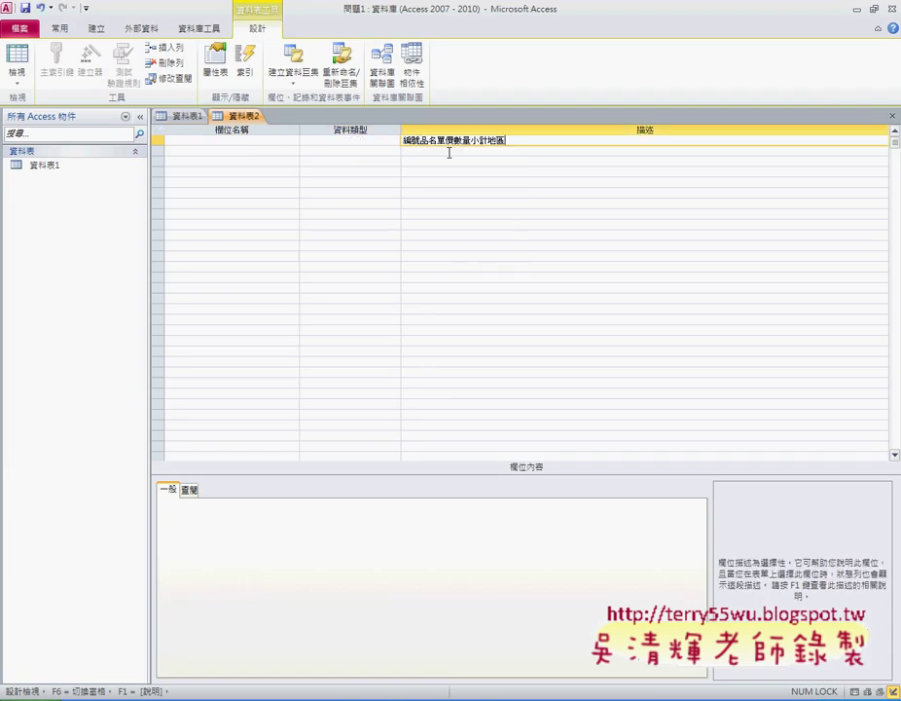
- Cut 編號 from the description and enter 編號 as the first field name
mouse_move(417, 140)
left_mouse_down()
mouse_move(398, 140)
mouse_move(416, 142)
left_mouse_up()
left_click(405, 140)
key("Delete")
left_click(234, 141)
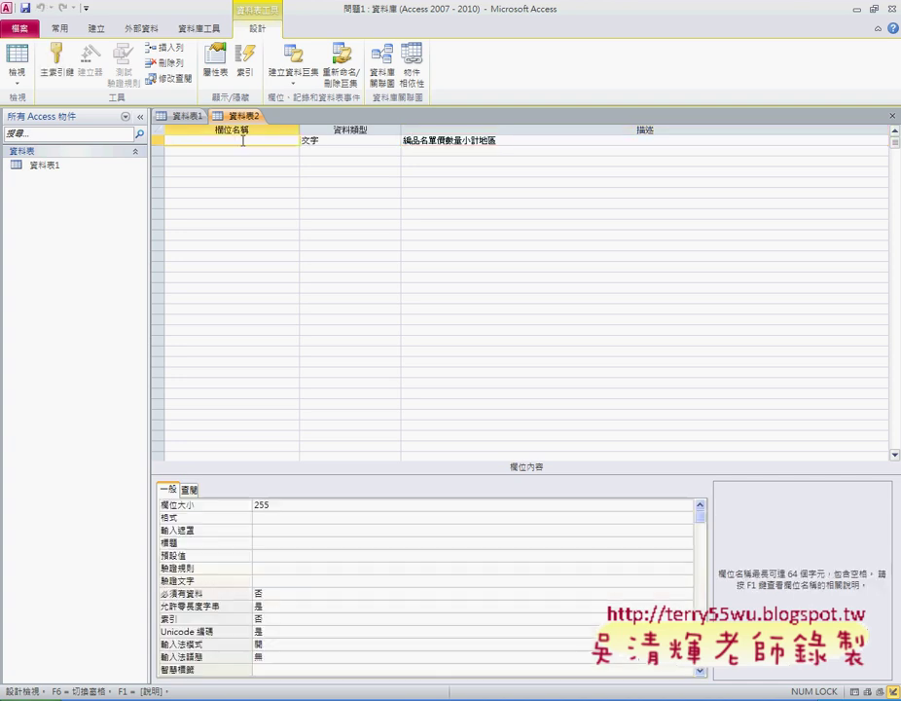
key("ctrl+v")
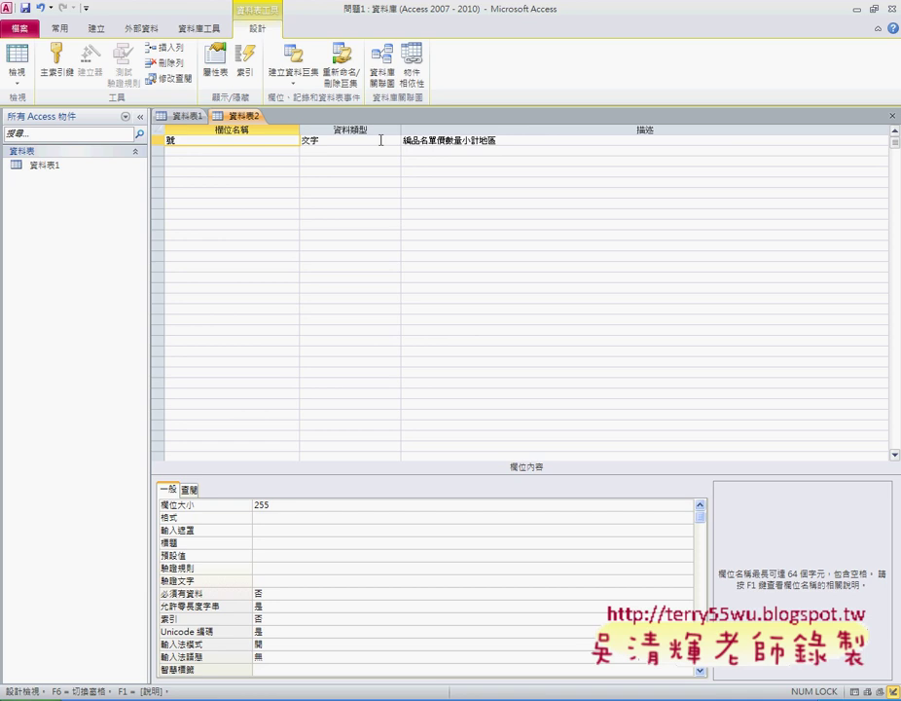
key("ctrl+z")
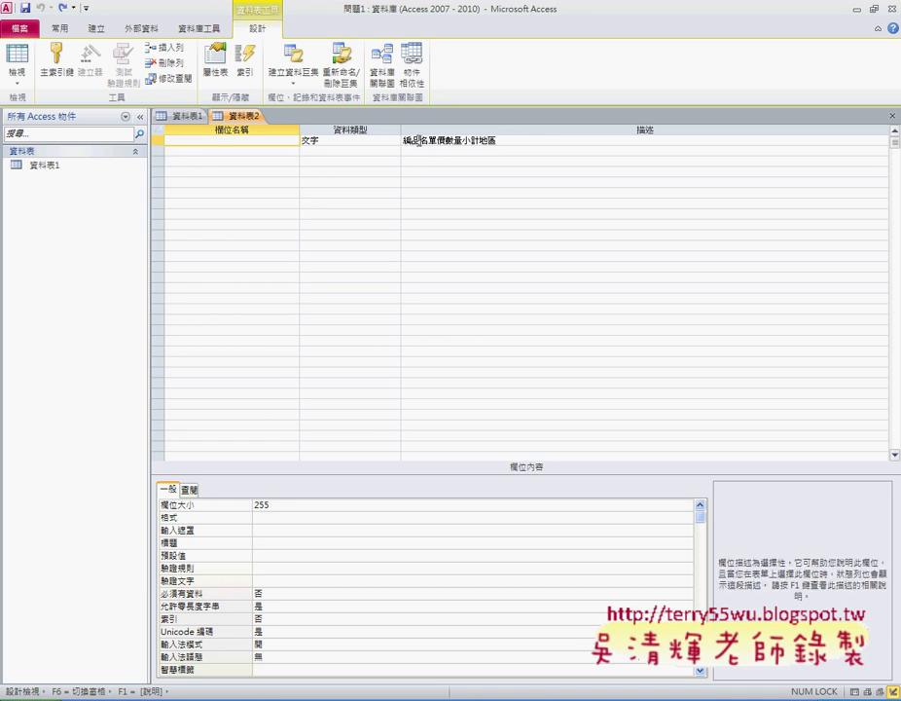
left_click(404, 141)
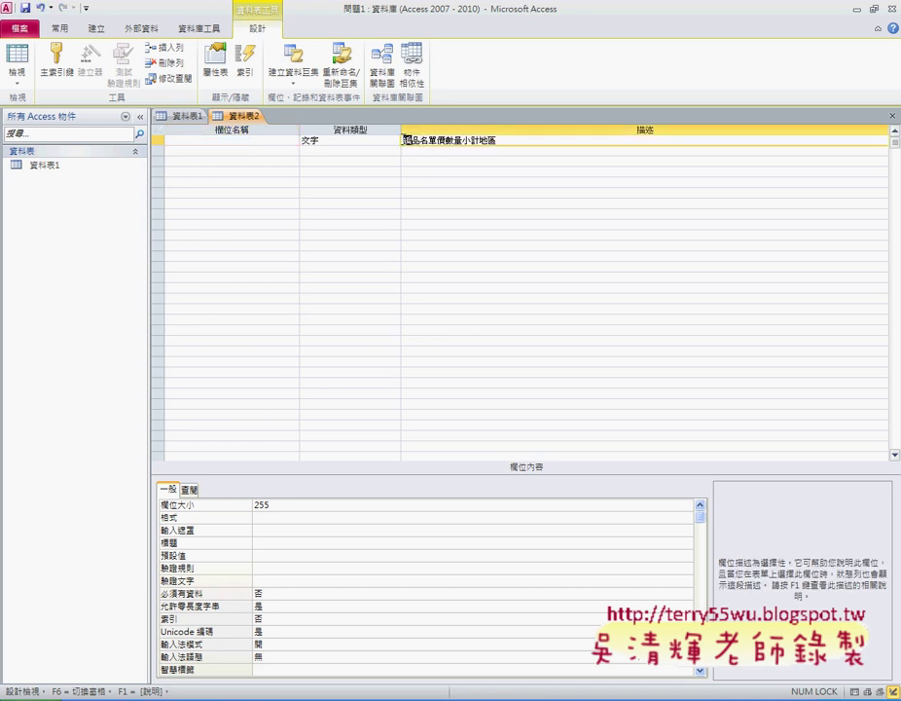
key("ctrl+x")
left_click(204, 143)
type("編")
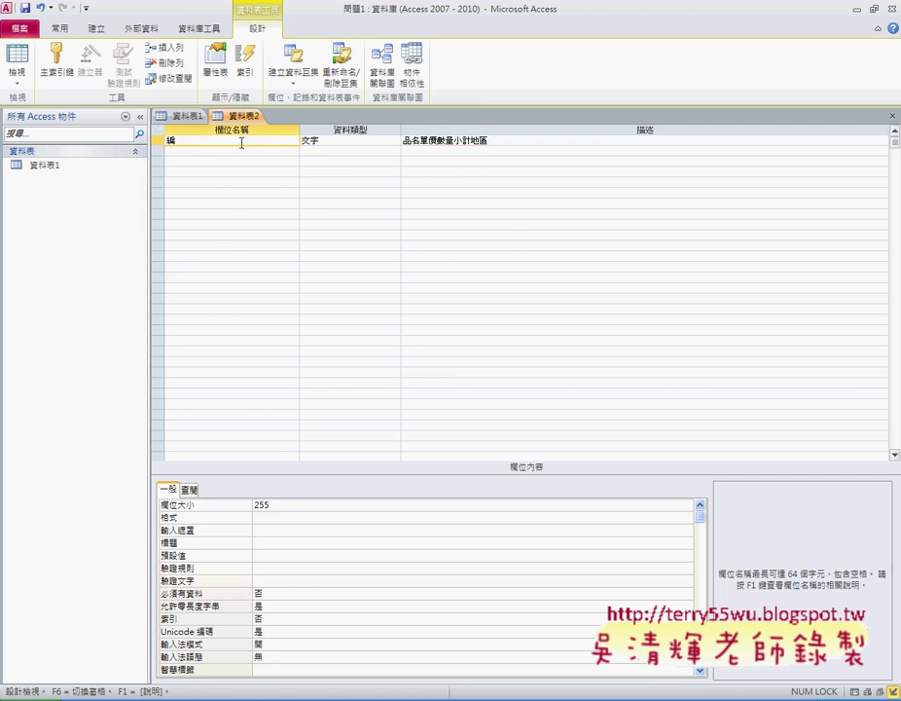
type("號")
- Move 品名, 單價 and 數量 from the description into field name rows 2–4
left_click_drag(404, 141, 422, 141)
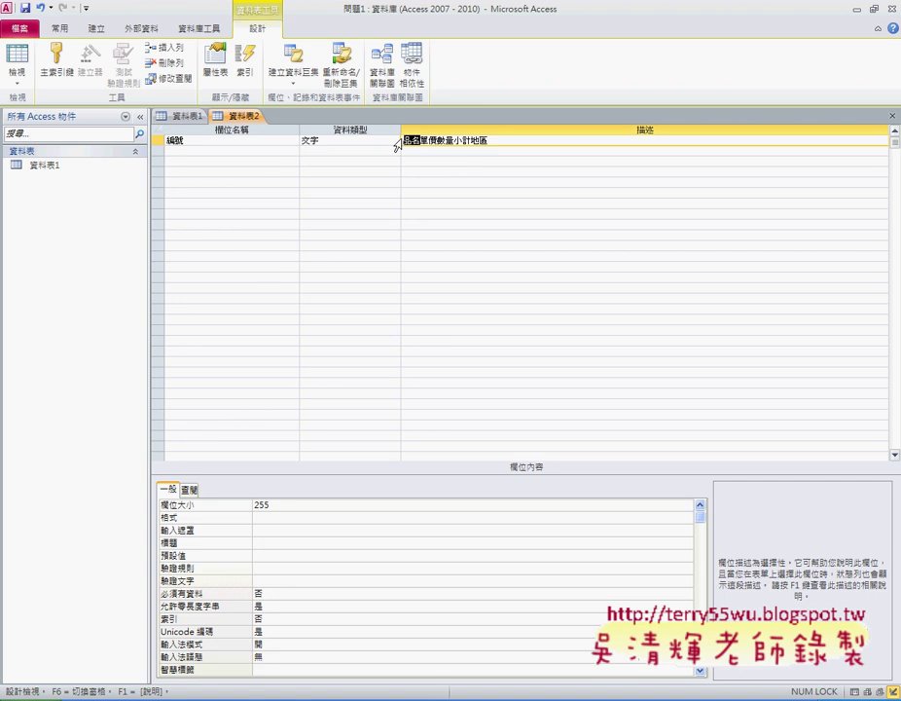
key("ctrl+x")
left_click(202, 152)
key("ctrl+v")
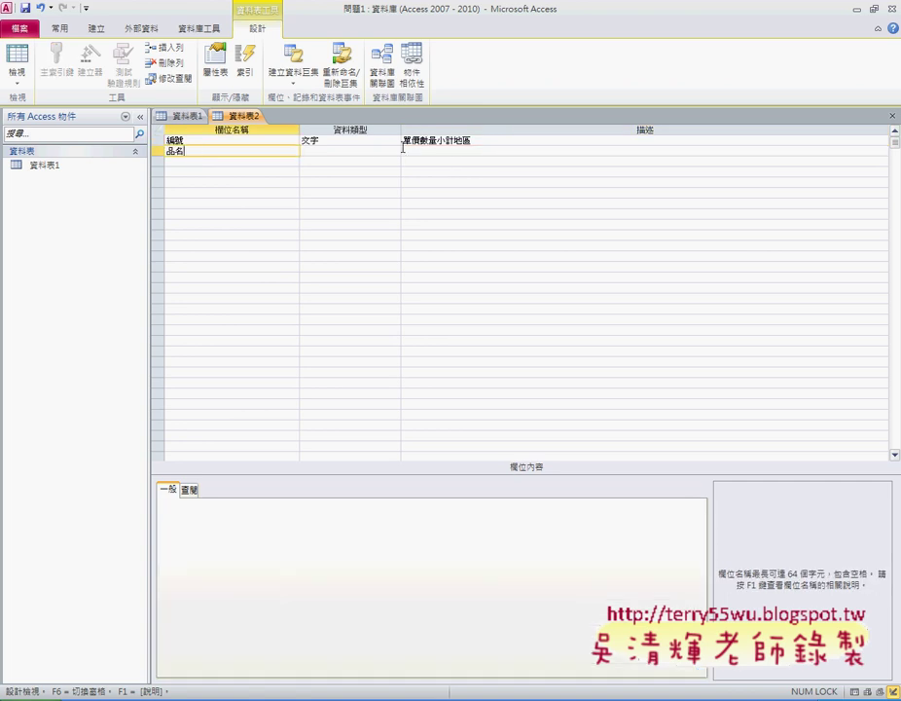
left_click_drag(423, 143, 389, 140)
key("ctrl+x")
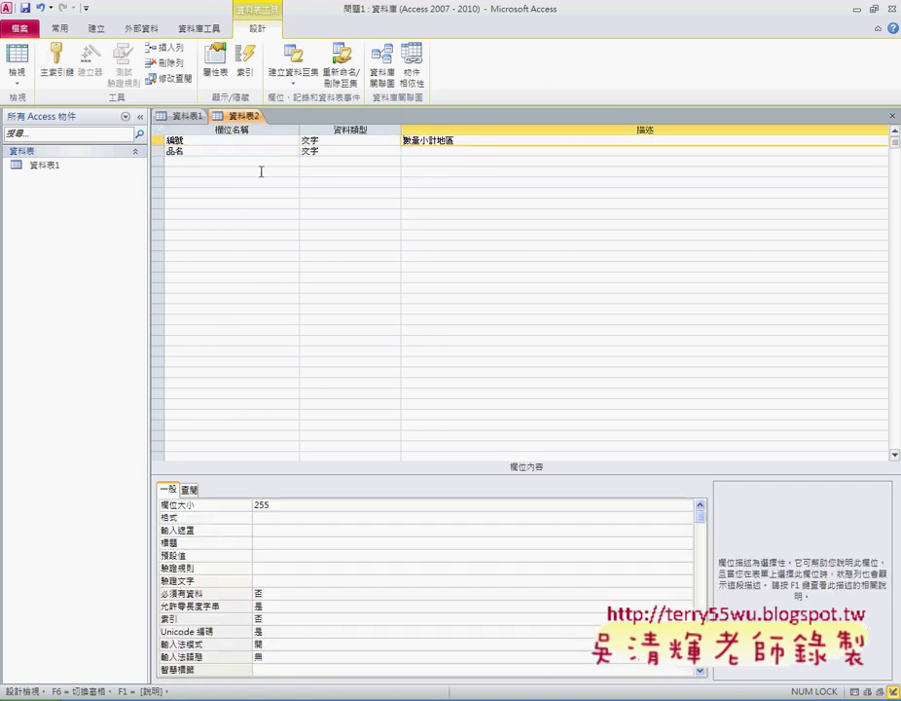
left_click(208, 160)
key("ctrl+v")
left_click_drag(422, 140, 386, 140)
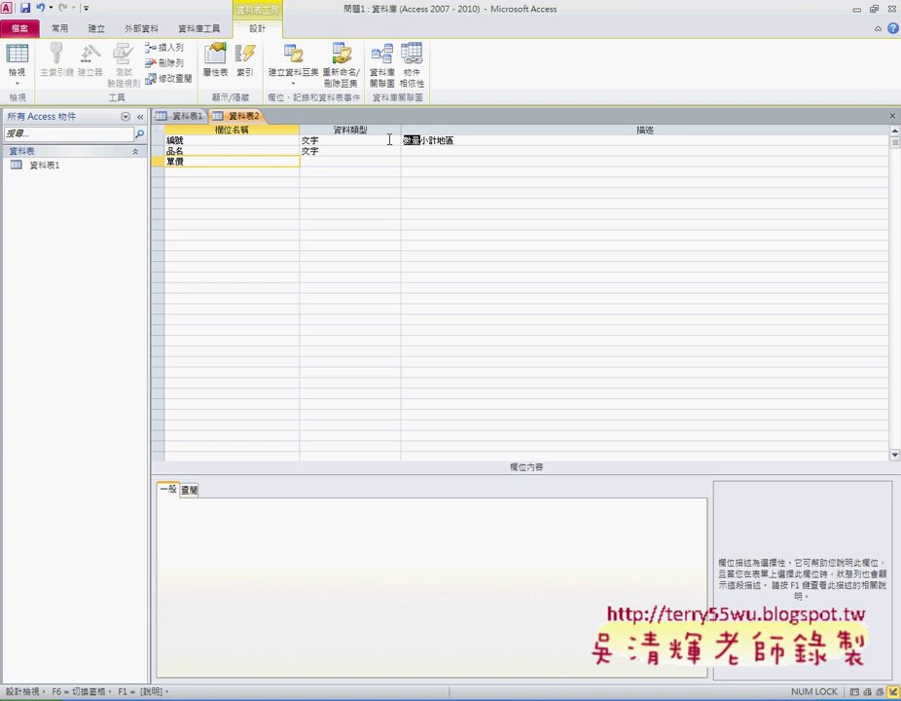
key("ctrl+x")
left_click(190, 169)
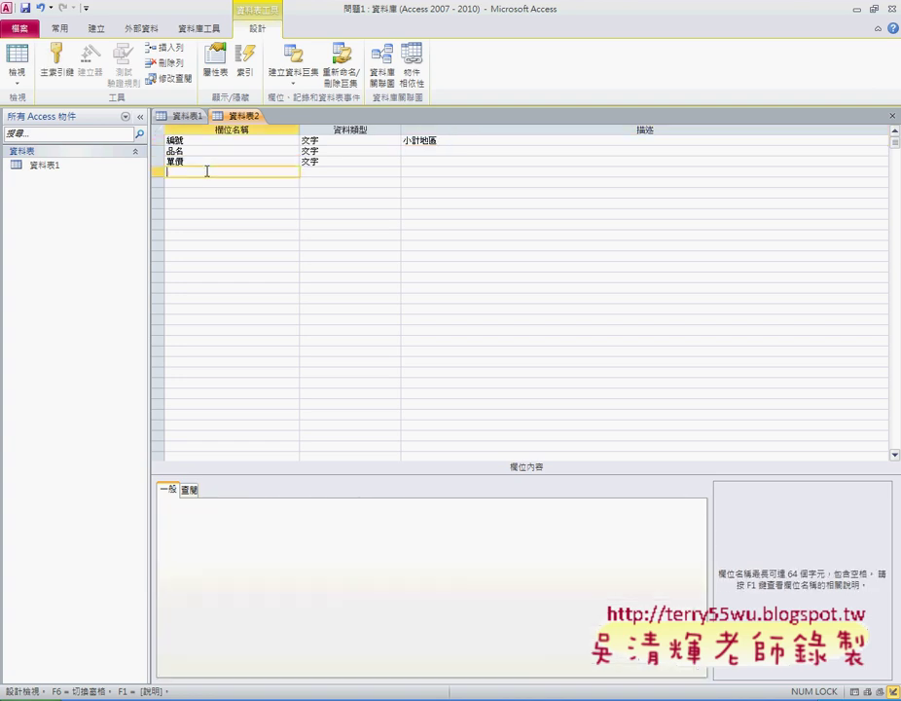
key("ctrl+v")
- Move 小計 and 地區 from the description into field name rows 5 and 6
left_click_drag(421, 140, 368, 143)
key("ctrl+x")
left_click(181, 182)
key("ctrl+v")
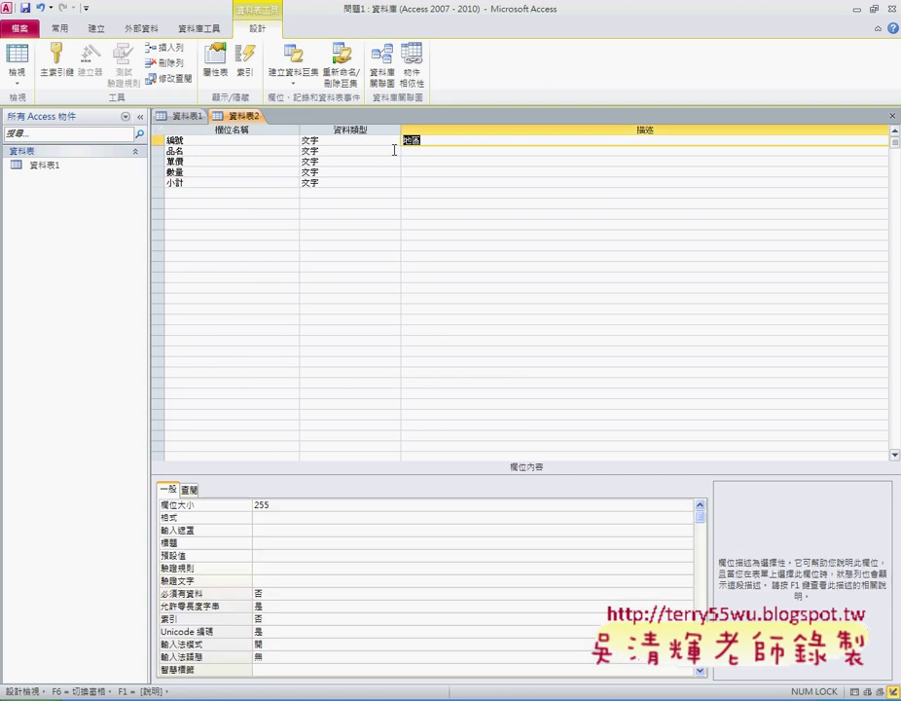
key("ctrl+x")
left_click(199, 195)
key("ctrl+v")
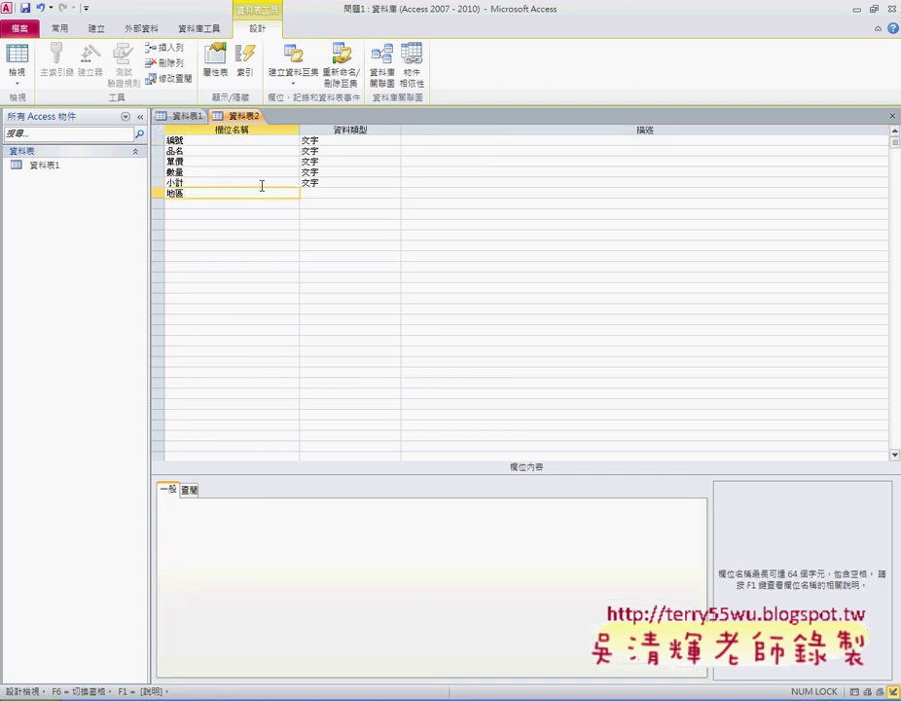
- Set 編號 and 單價 to 數字, leaving 品名 as 文字
left_click(361, 139)
left_click(394, 140)
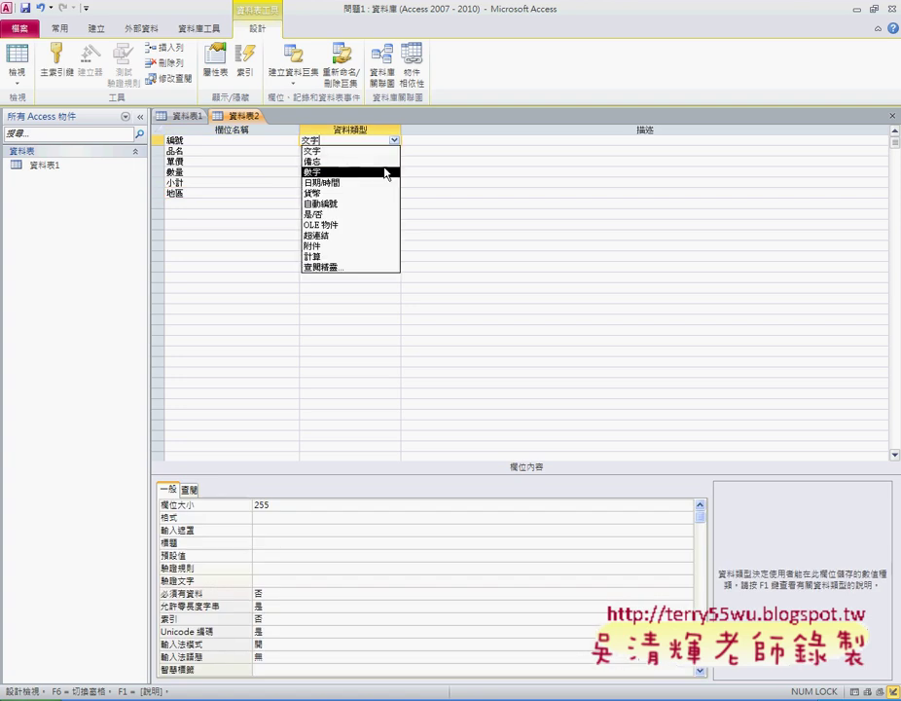
left_click(350, 173)
left_click(355, 151)
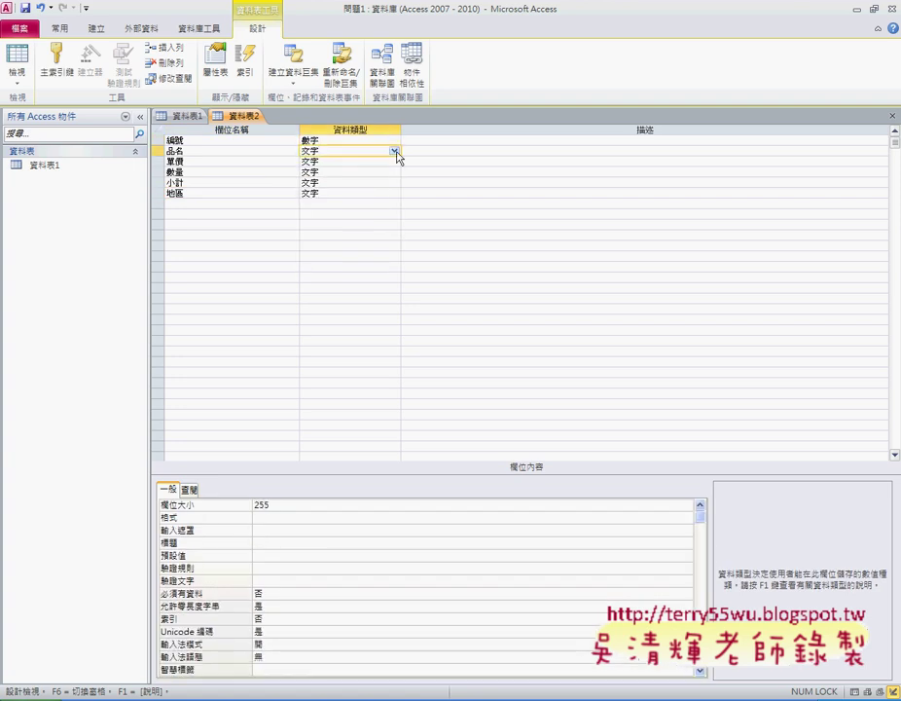
left_click(394, 162)
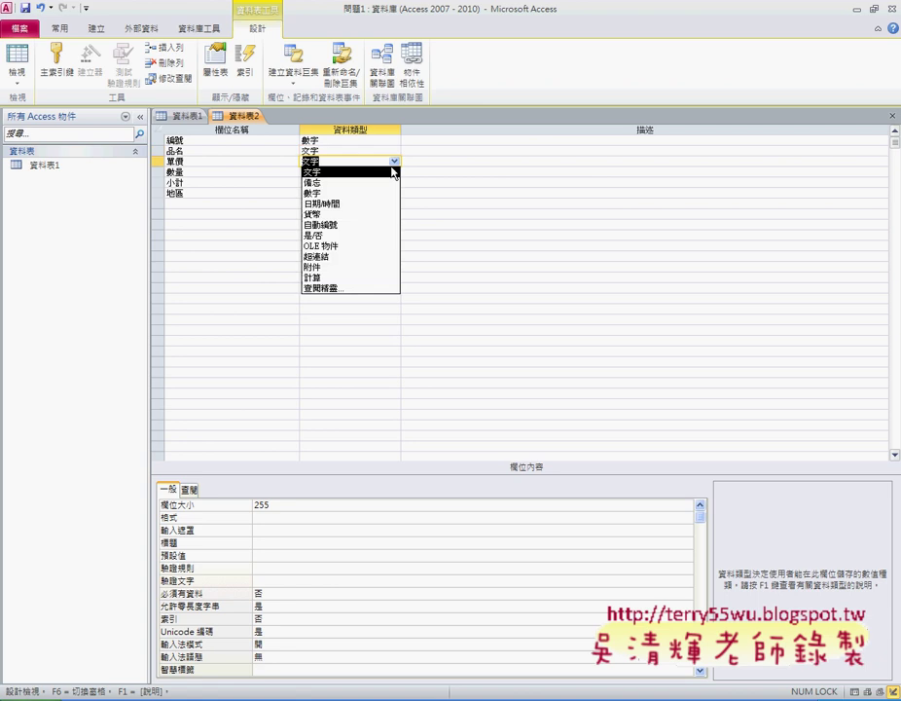
left_click(350, 192)
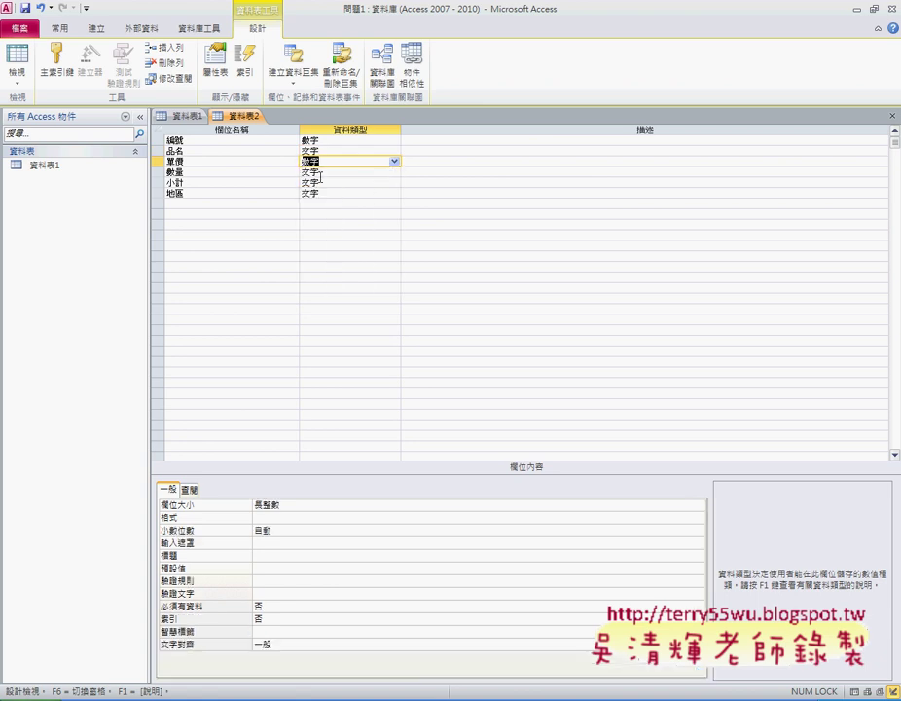
- Set 數量 and 小計 to 數字, leaving 地區 as 文字
left_click(349, 172)
left_click(394, 173)
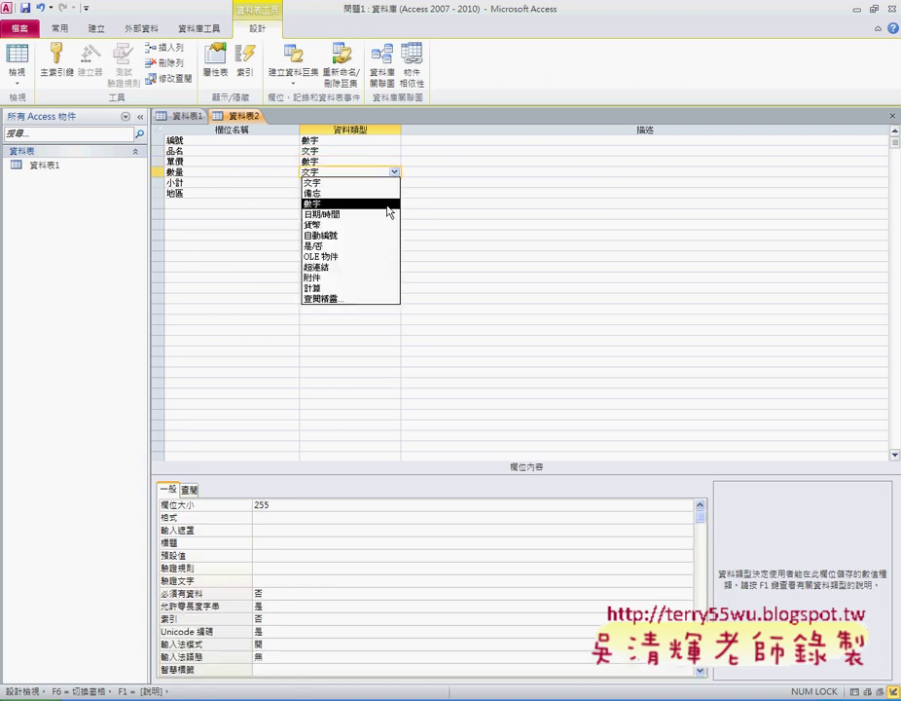
left_click(392, 204)
left_click(352, 182)
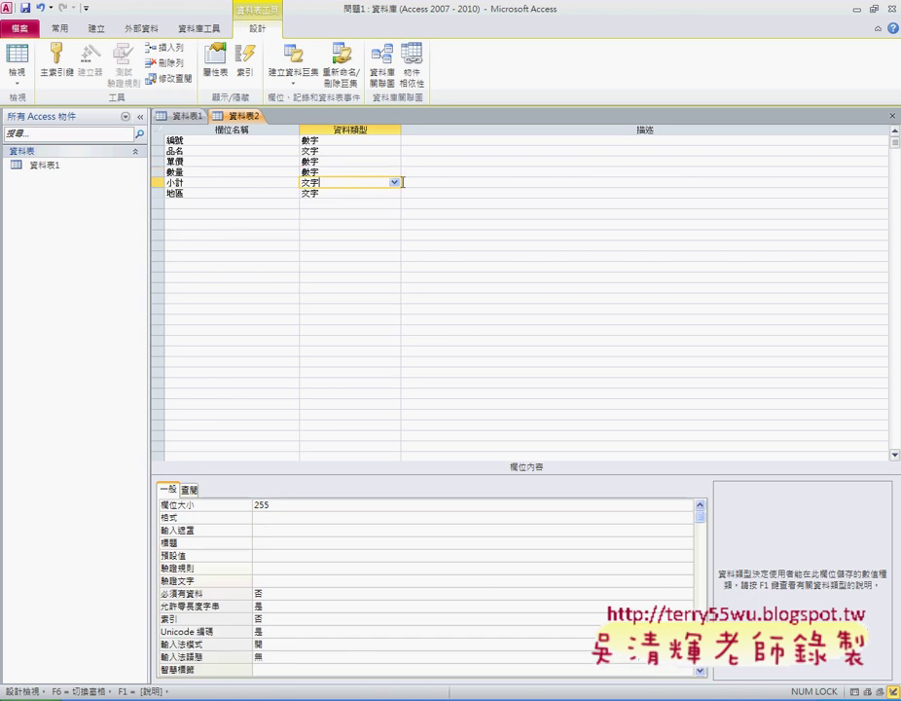
left_click(395, 182)
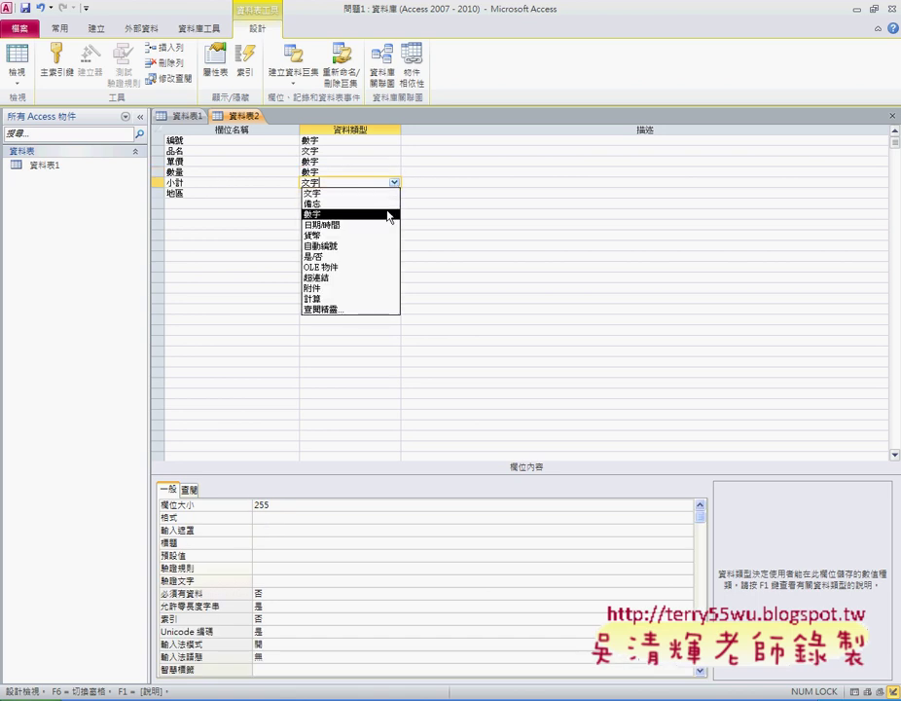
left_click(321, 218)
left_click(355, 193)
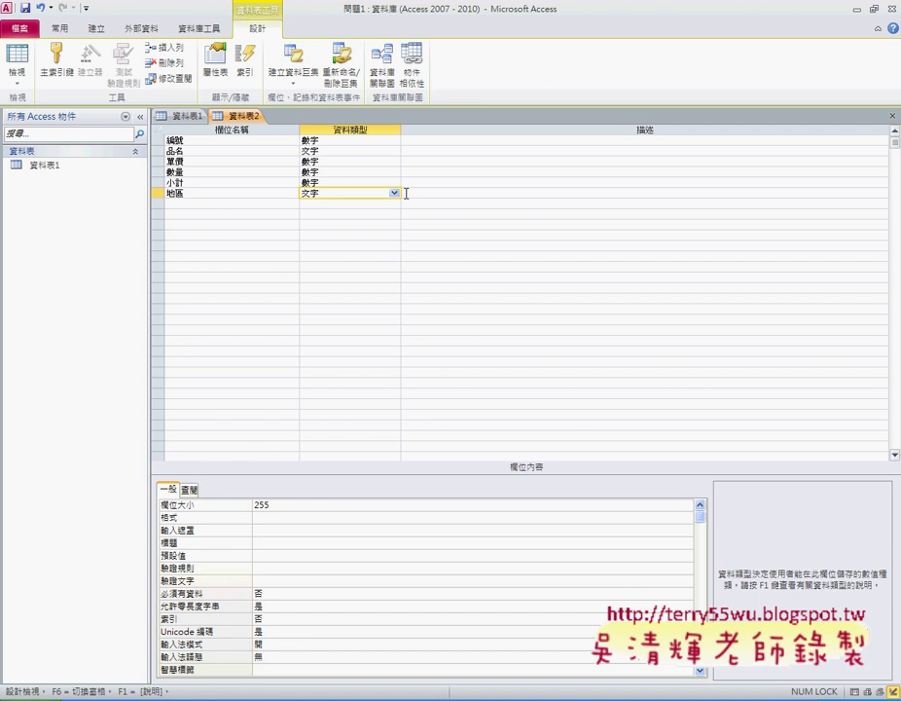
left_click(349, 141)
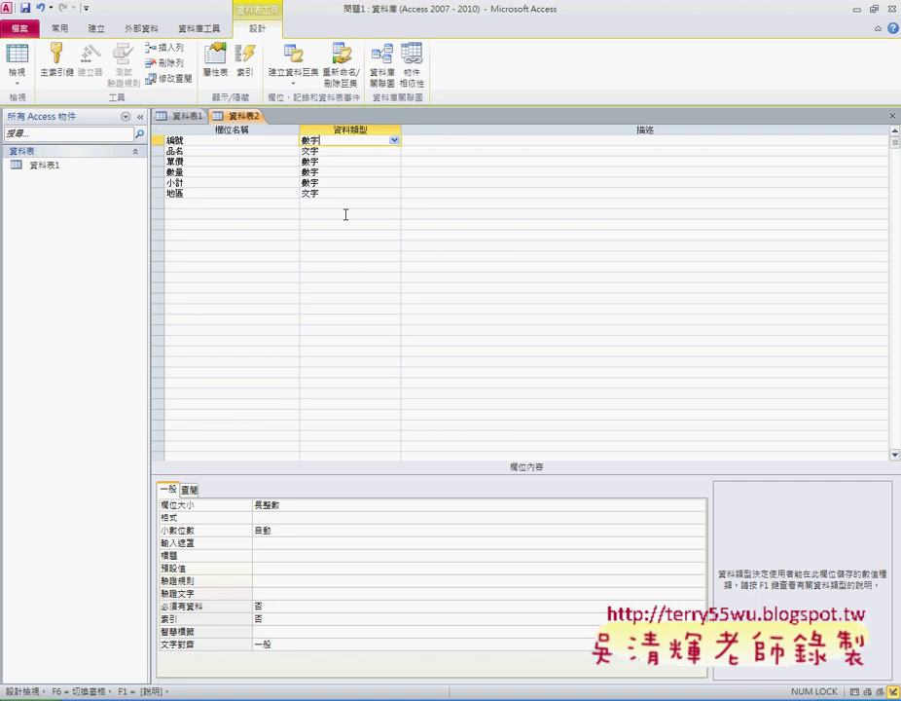
left_click(330, 161)
left_click(330, 172)
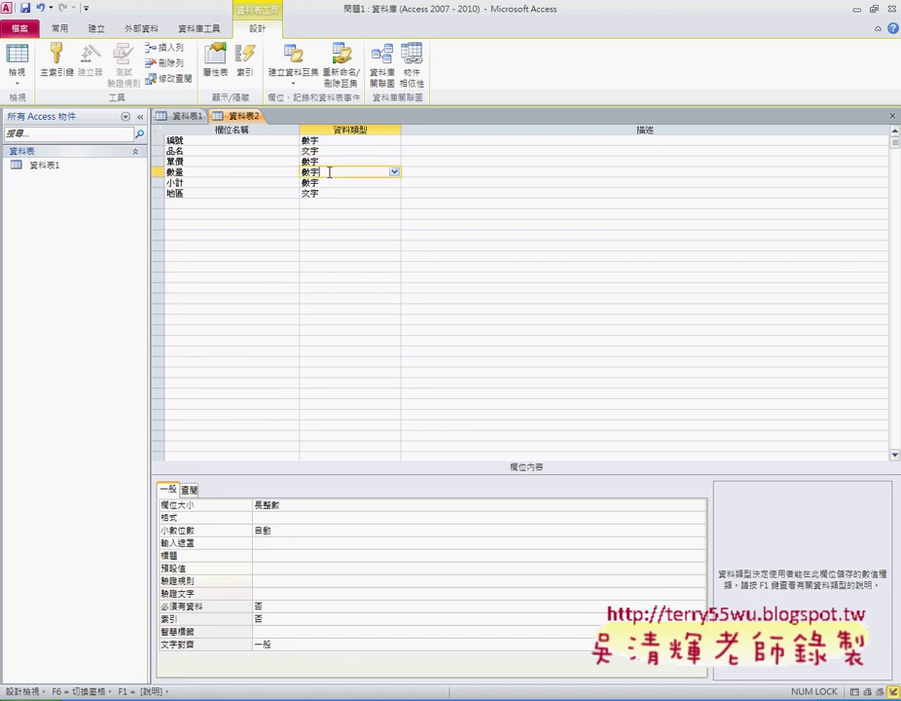
left_click(278, 508)
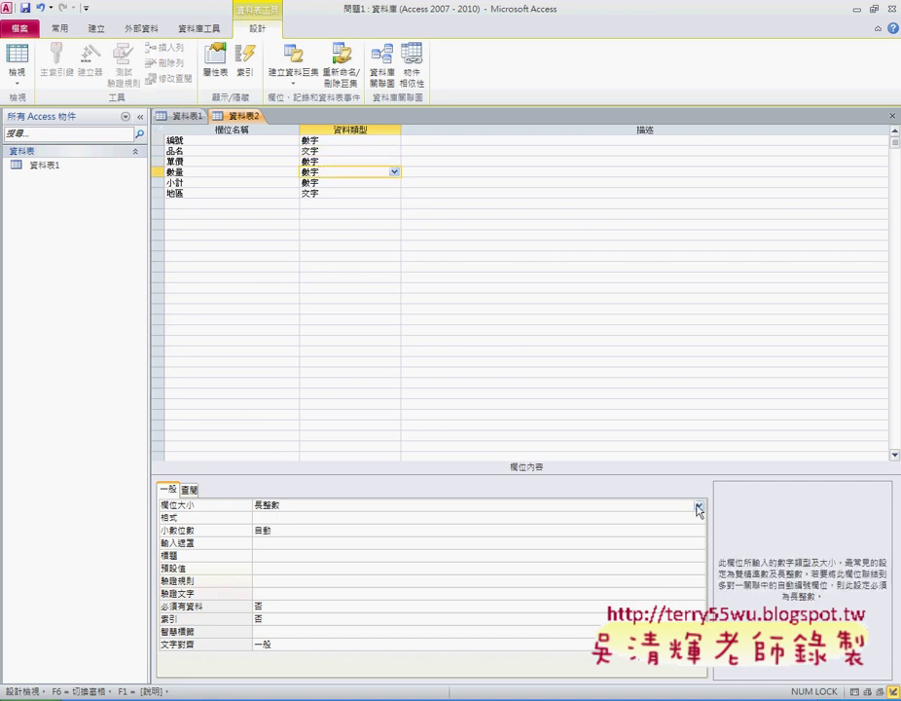
left_click(699, 505)
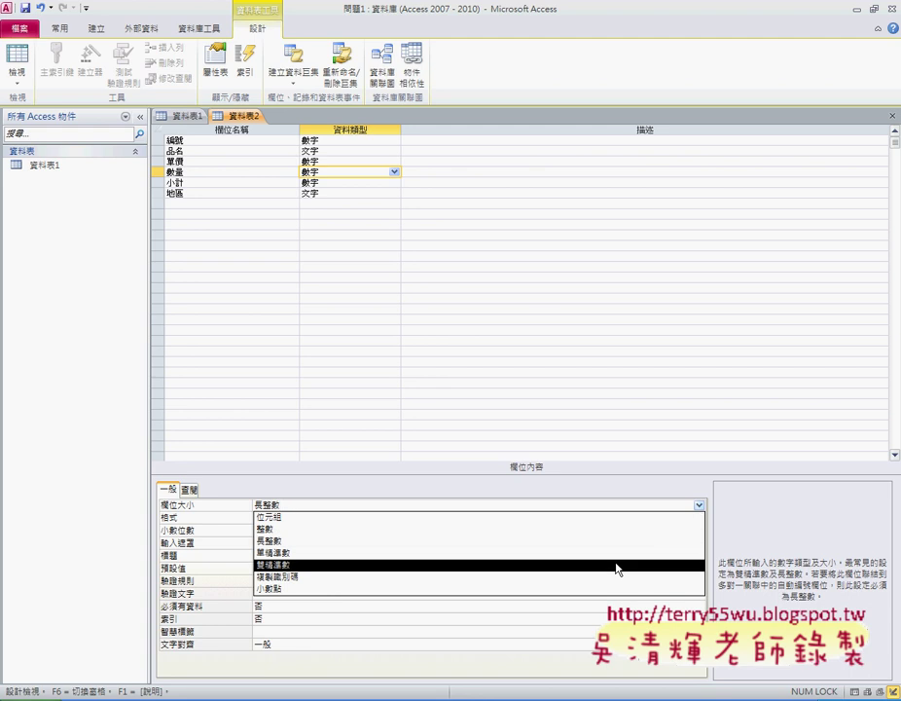
left_click(186, 139)
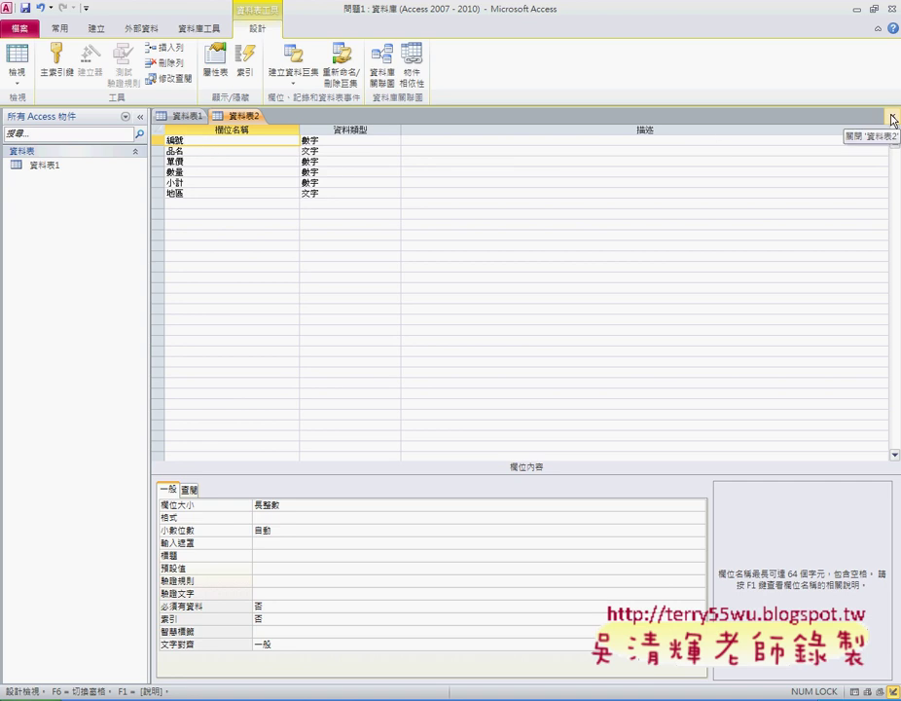
left_click(25, 8)
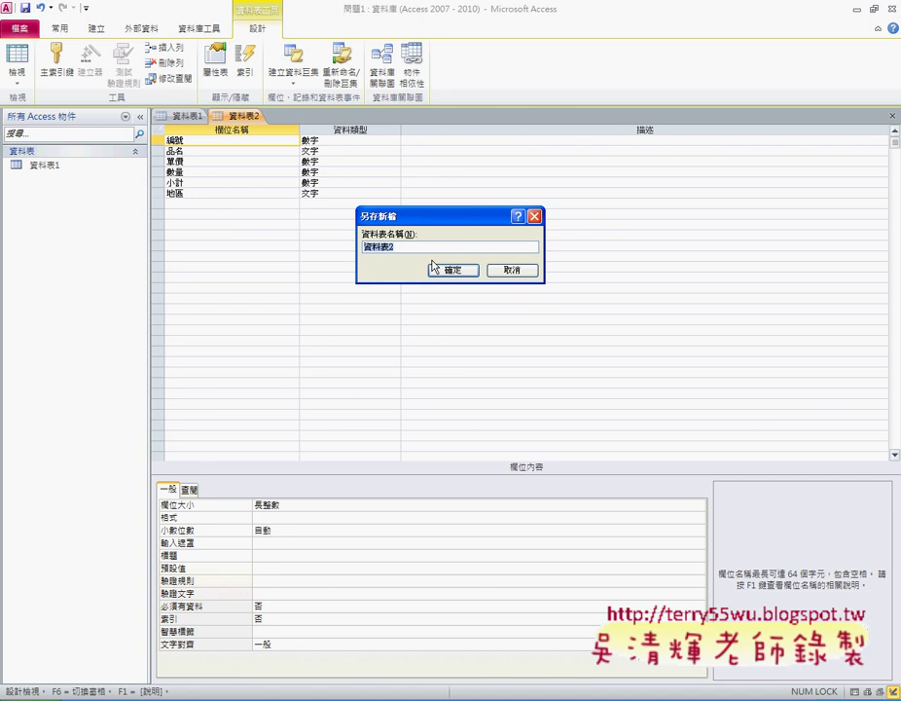
type("ㄨ")
type("題1")
left_click(432, 265)
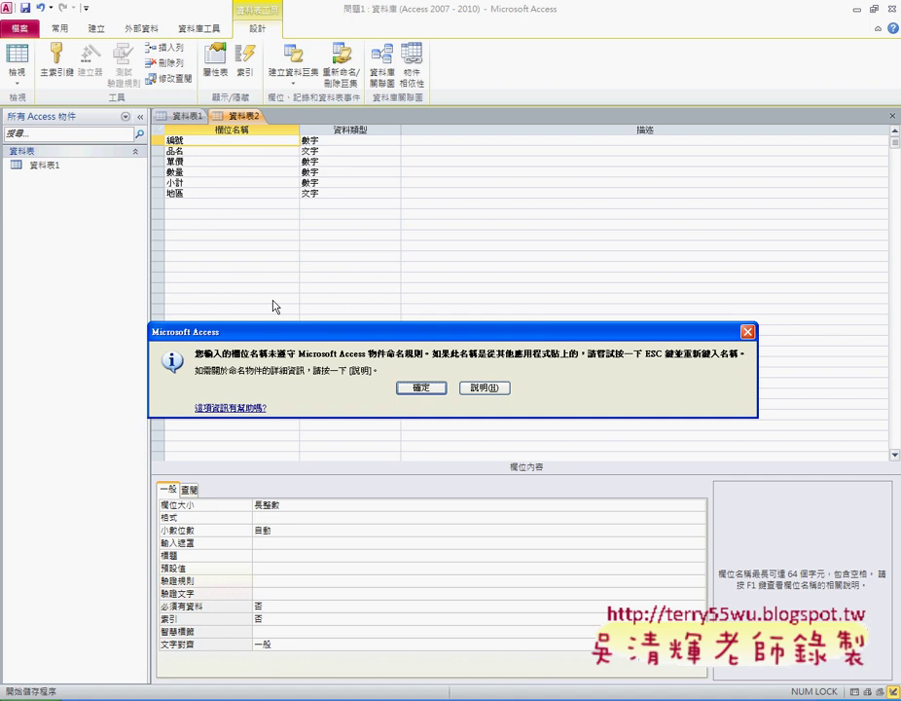
left_click(420, 387)
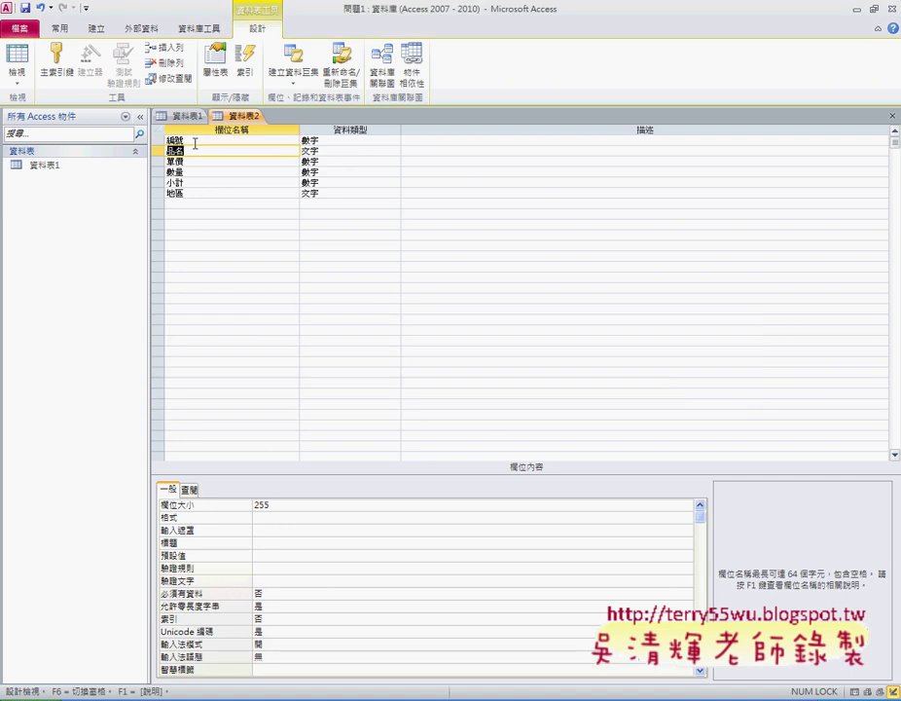